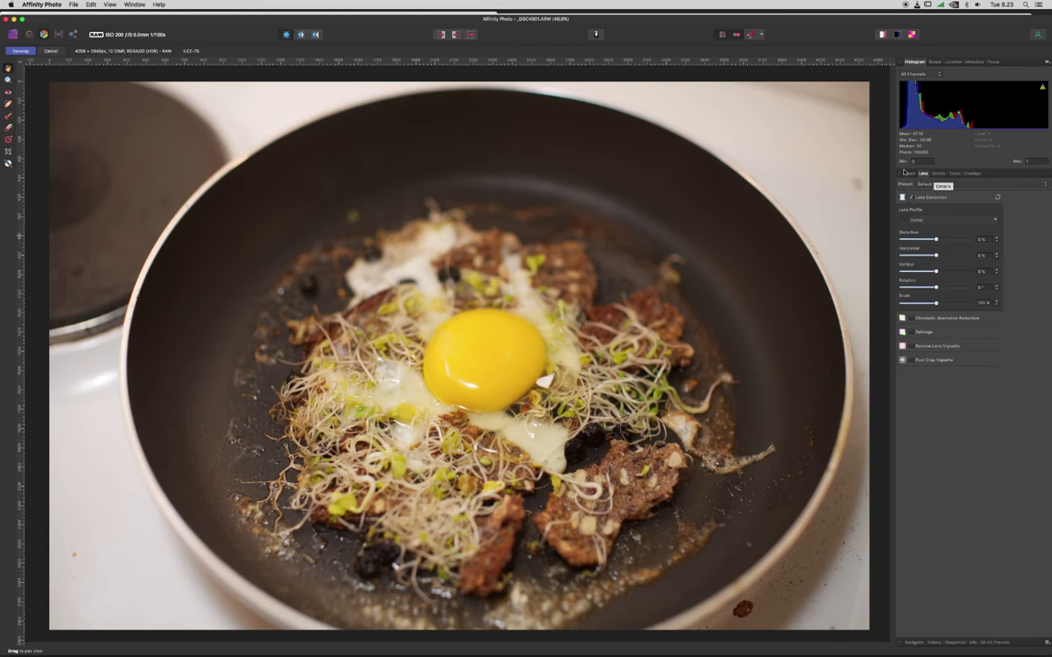
- In the basic raw adjustments, lower the Blackpoint slightly and enable White Balance, cooling the temperature to about 4445 K
left_click(909, 172)
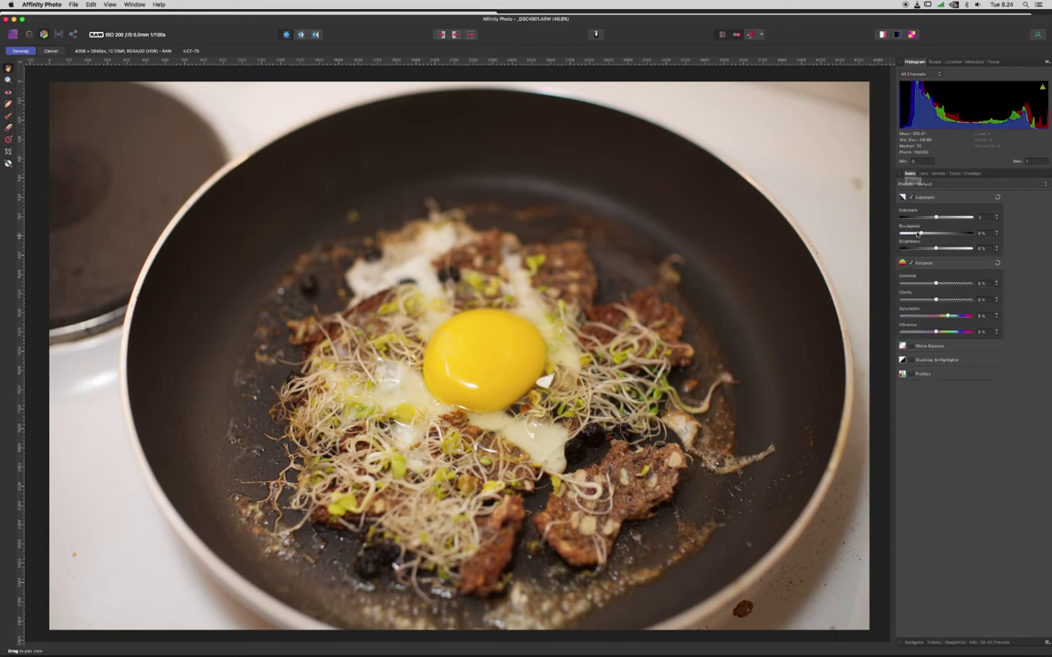
left_click_drag(920, 233, 916, 234)
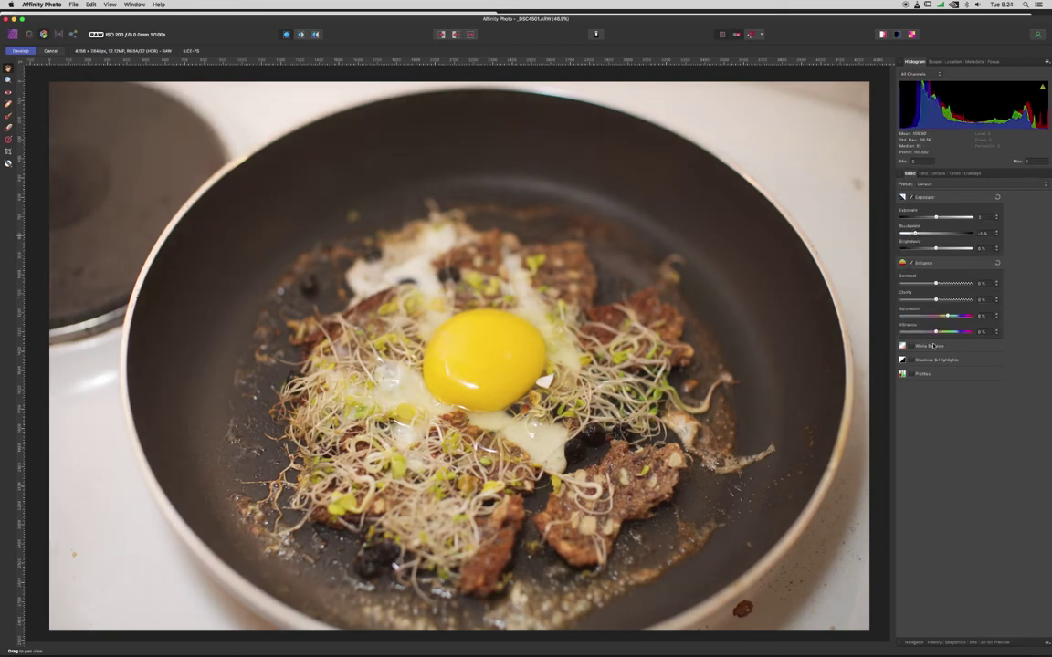
left_click(911, 347)
left_click_drag(949, 367, 945, 369)
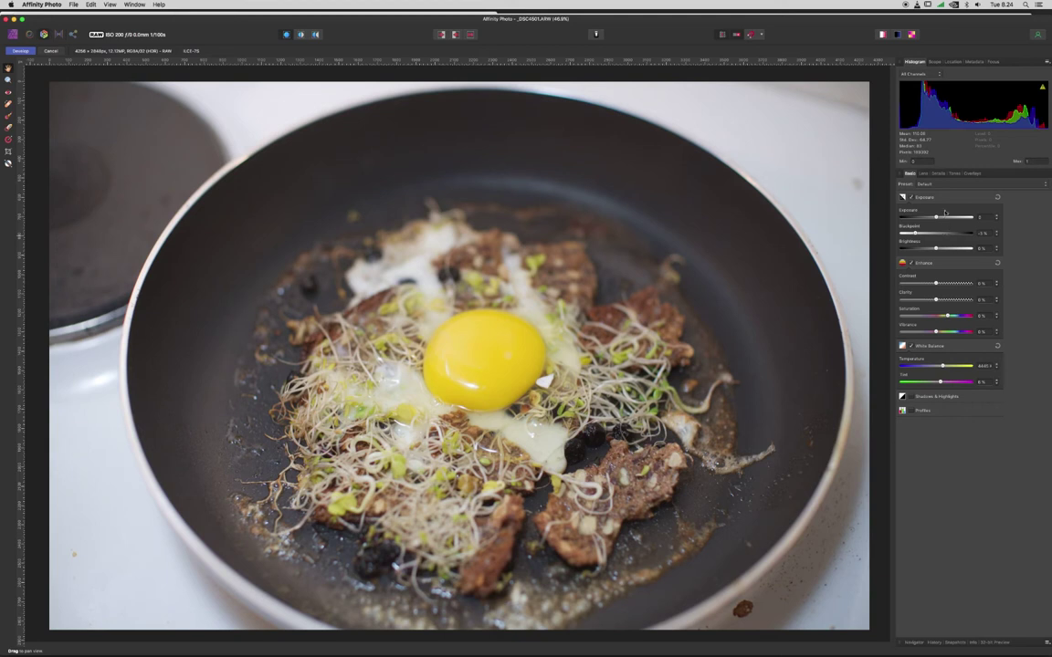
- Enable Detail Refinement for the raw photo, raising the radius slightly and the amount to about 23%
left_click(936, 173)
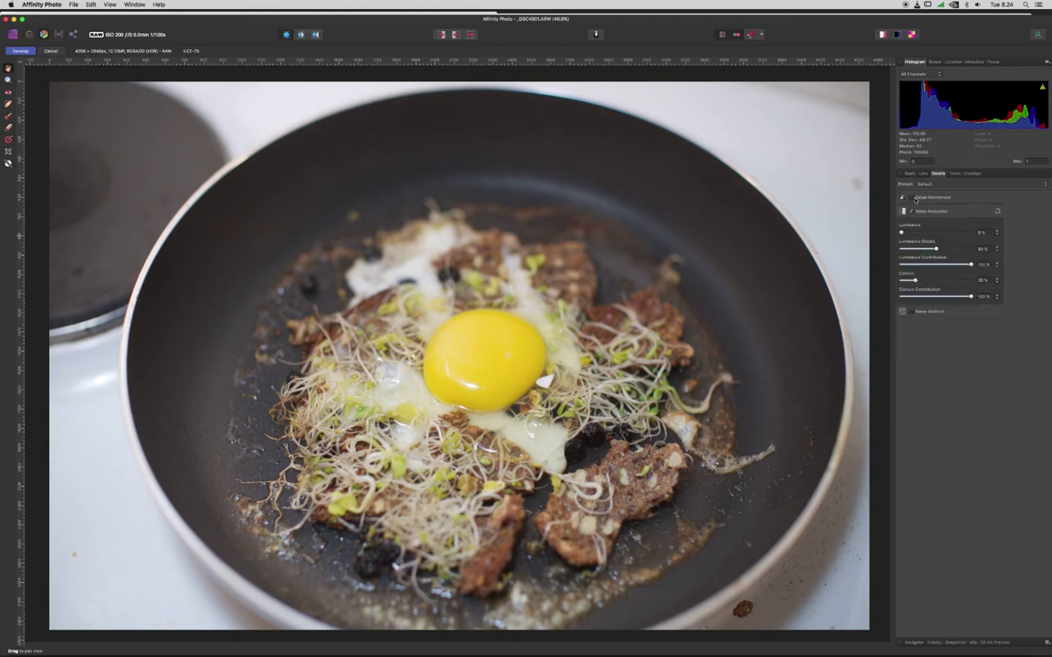
left_click(913, 198)
left_click_drag(903, 217, 919, 234)
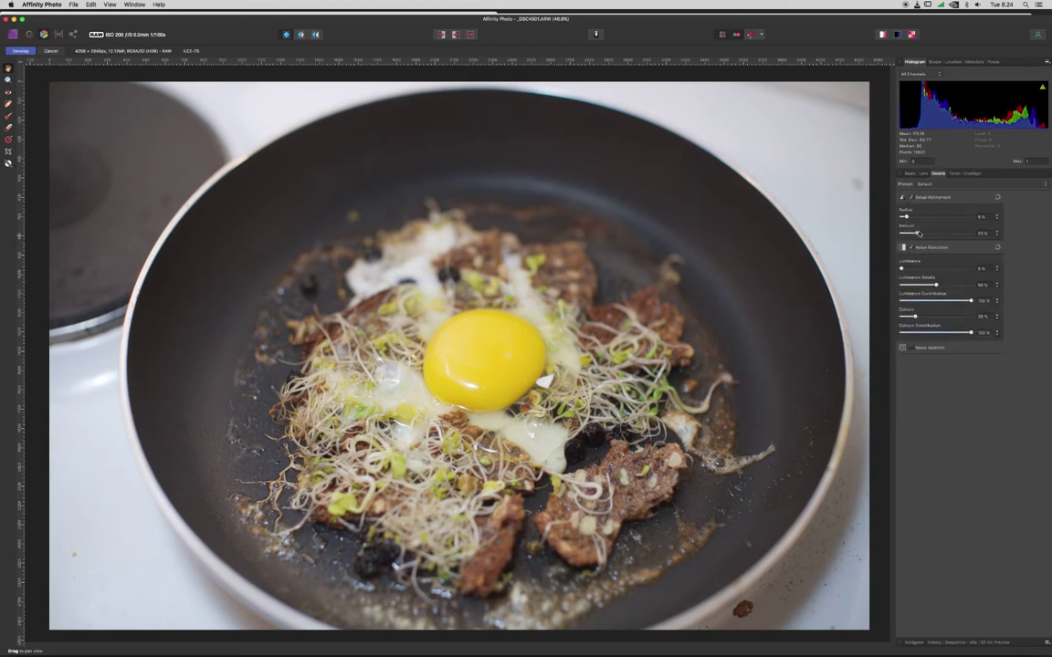
- Adjust the raw photo's master tone curve by pulling both endpoints slightly inward, adding an upper point and pulling down the shadows
left_click(910, 174)
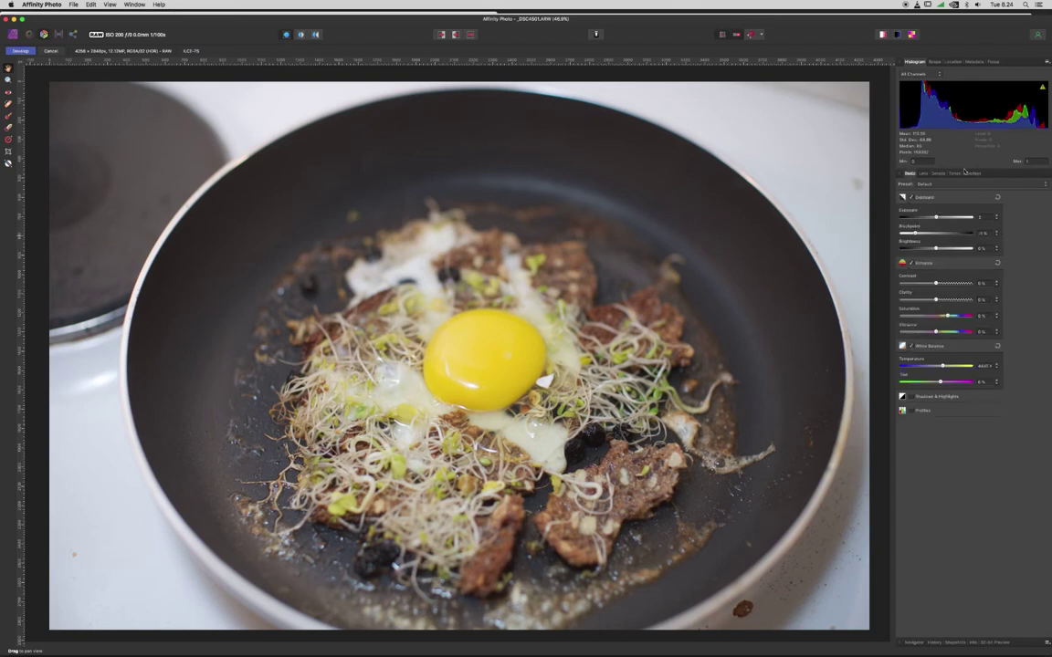
left_click(955, 174)
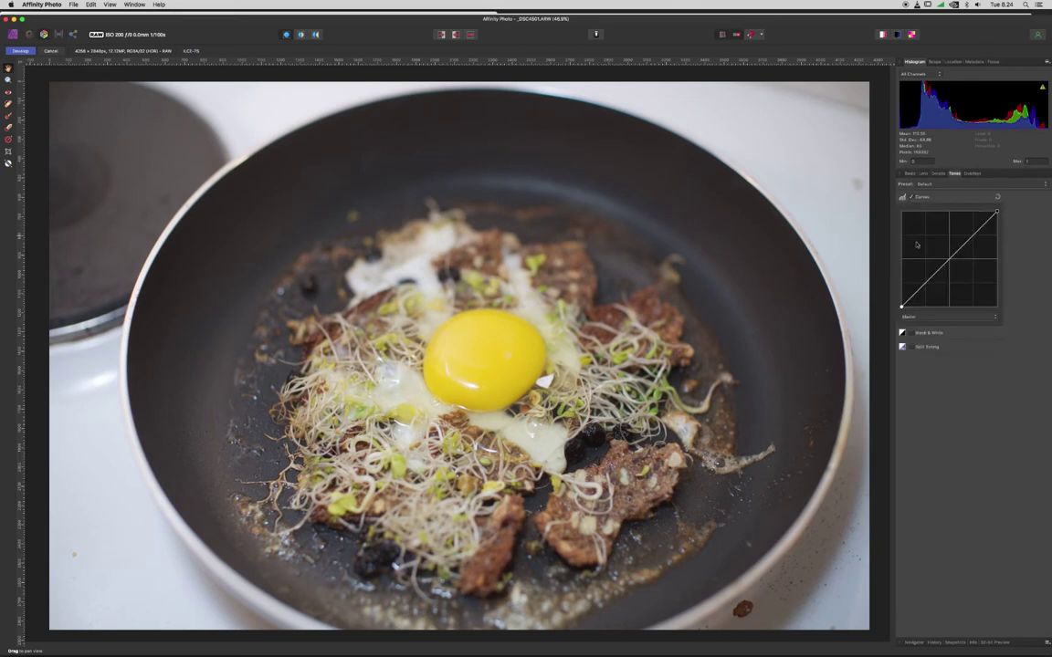
left_click_drag(902, 307, 907, 310)
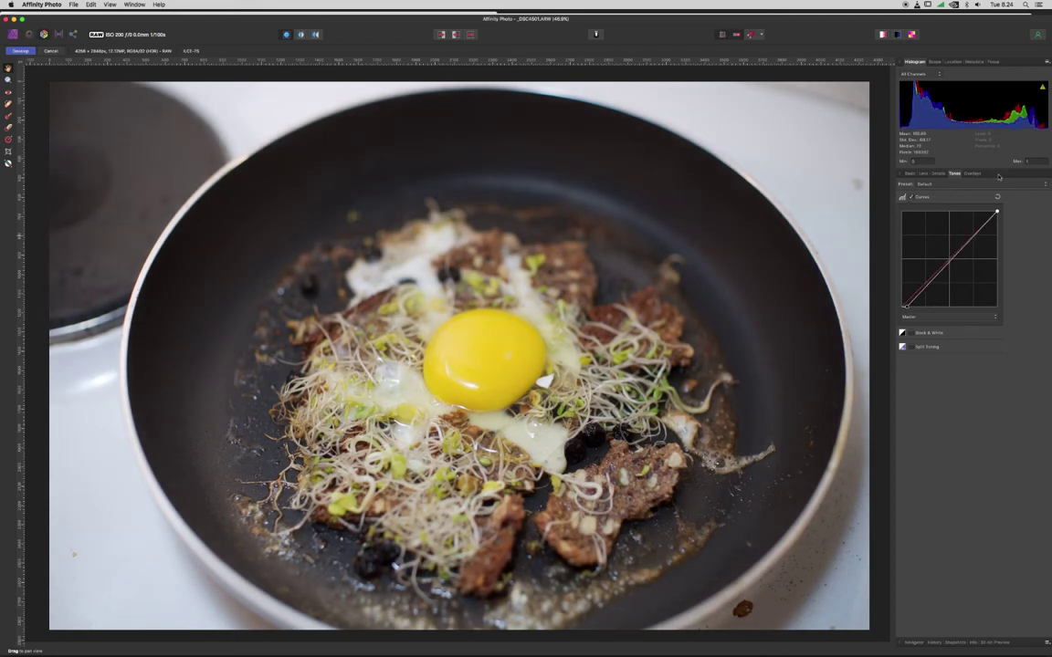
left_click_drag(998, 213, 995, 215)
left_click(961, 246)
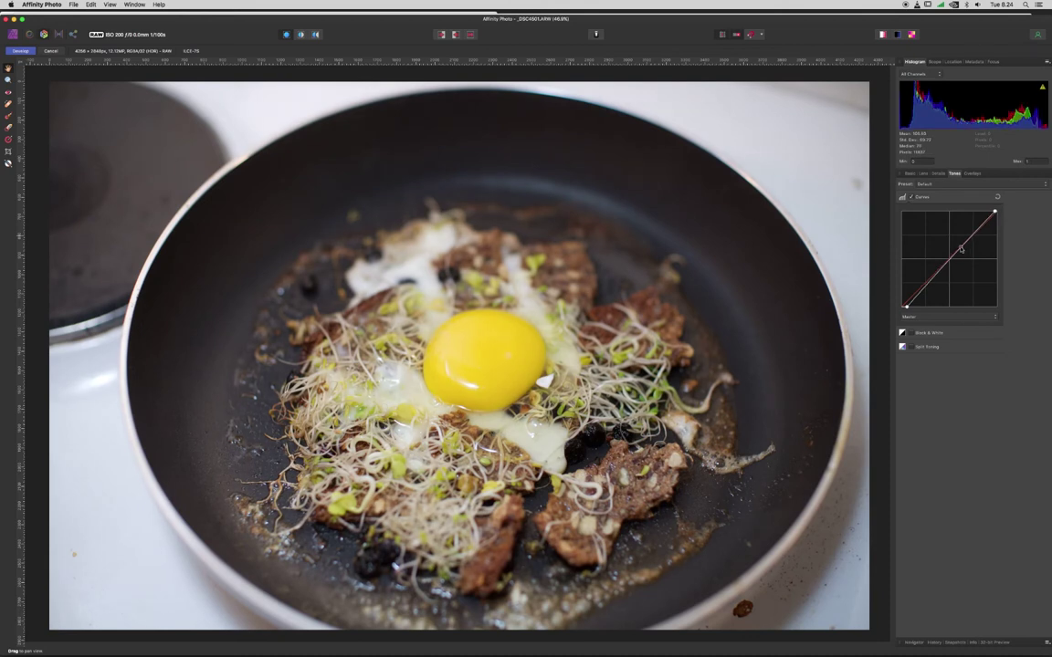
left_click_drag(922, 290, 922, 293)
- Lower the exposure to about -0.37 and develop the raw photo
left_click(909, 173)
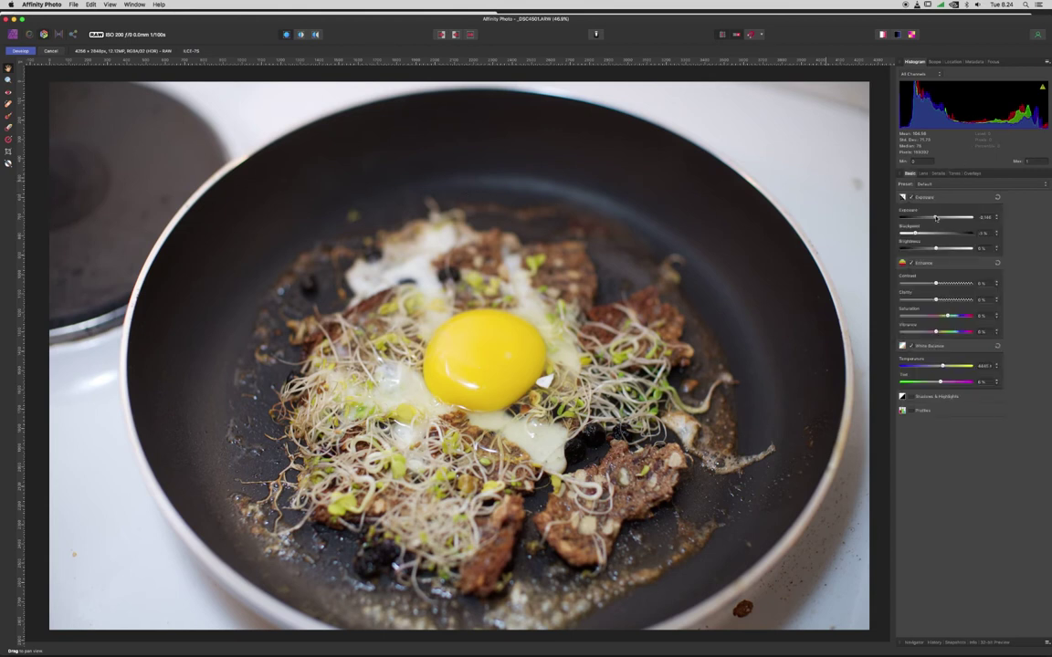
left_click_drag(935, 217, 933, 217)
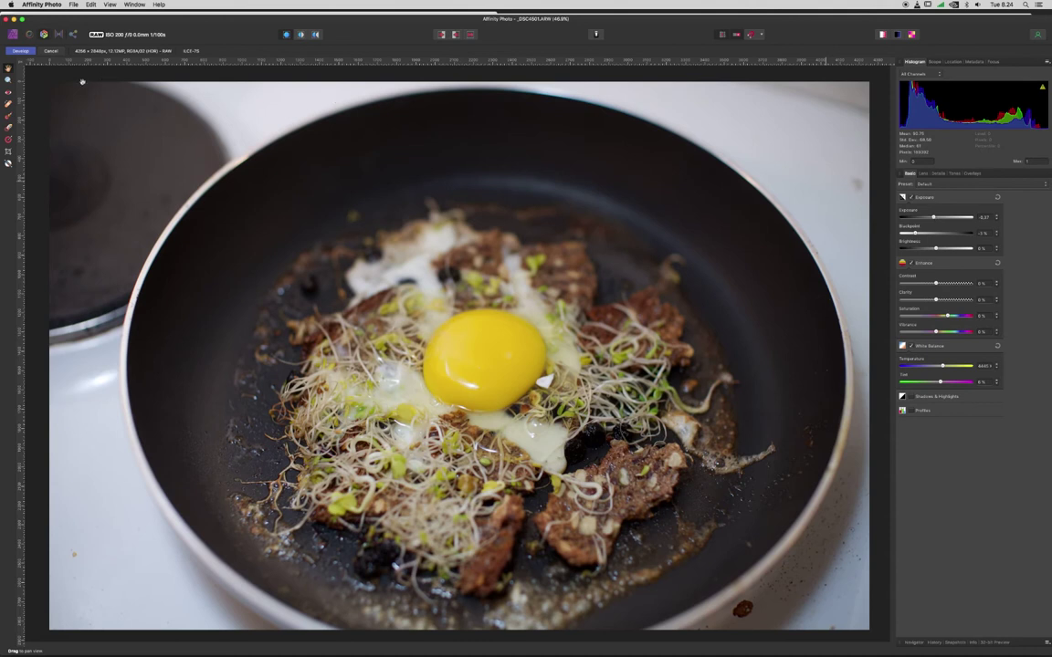
left_click(23, 53)
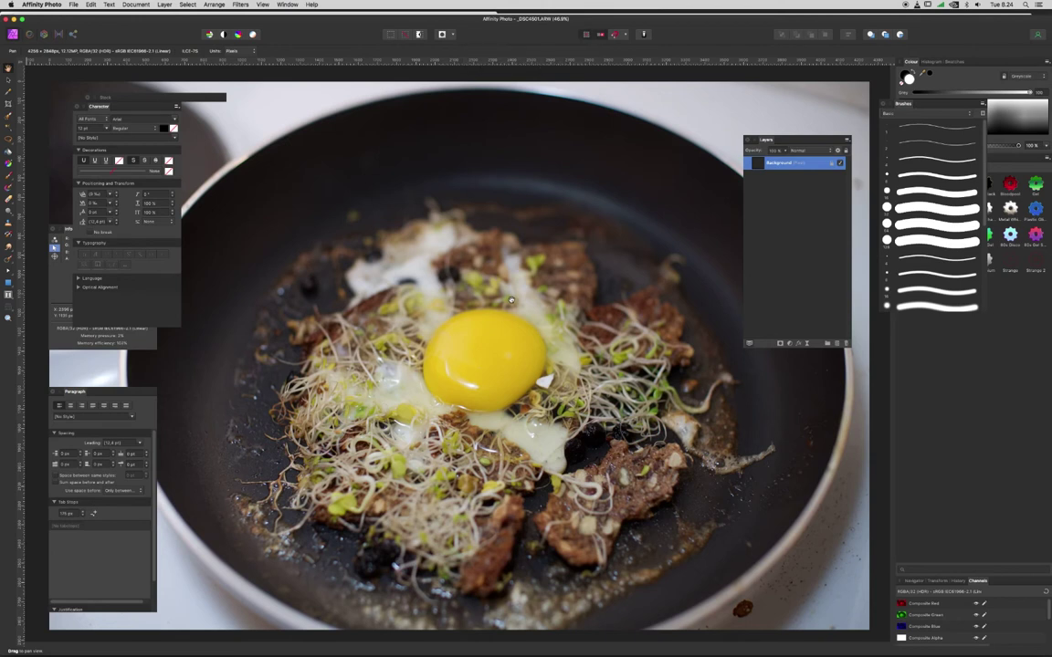
- Remove the small white fleck beside the egg yolk with the Inpainting Brush
left_click_drag(546, 381, 521, 340)
scroll(521, 340, "up", 2)
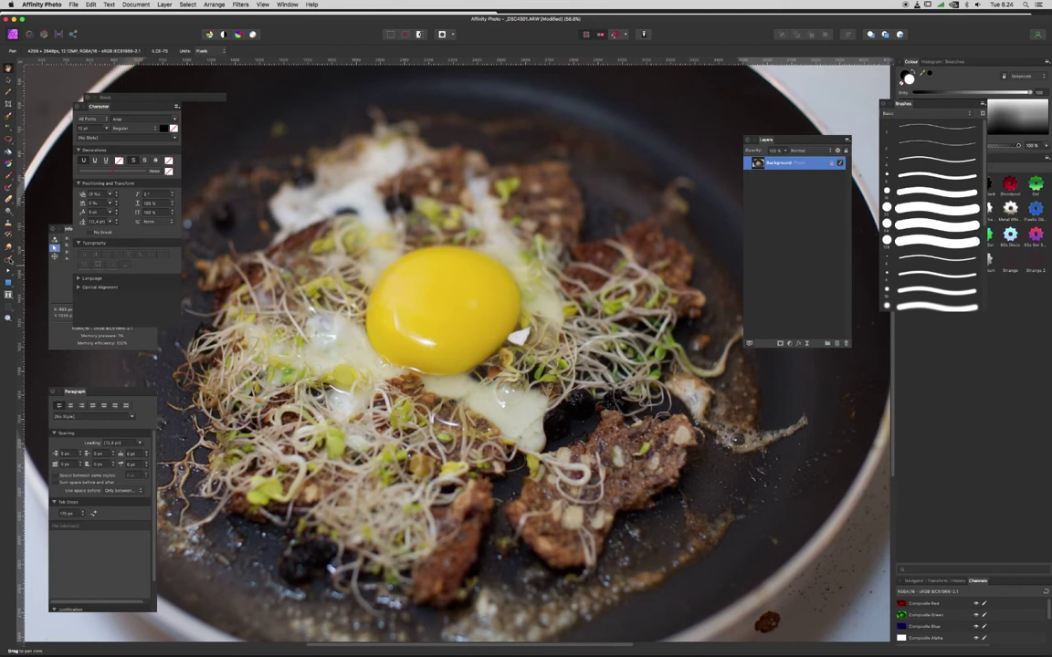
key("j")
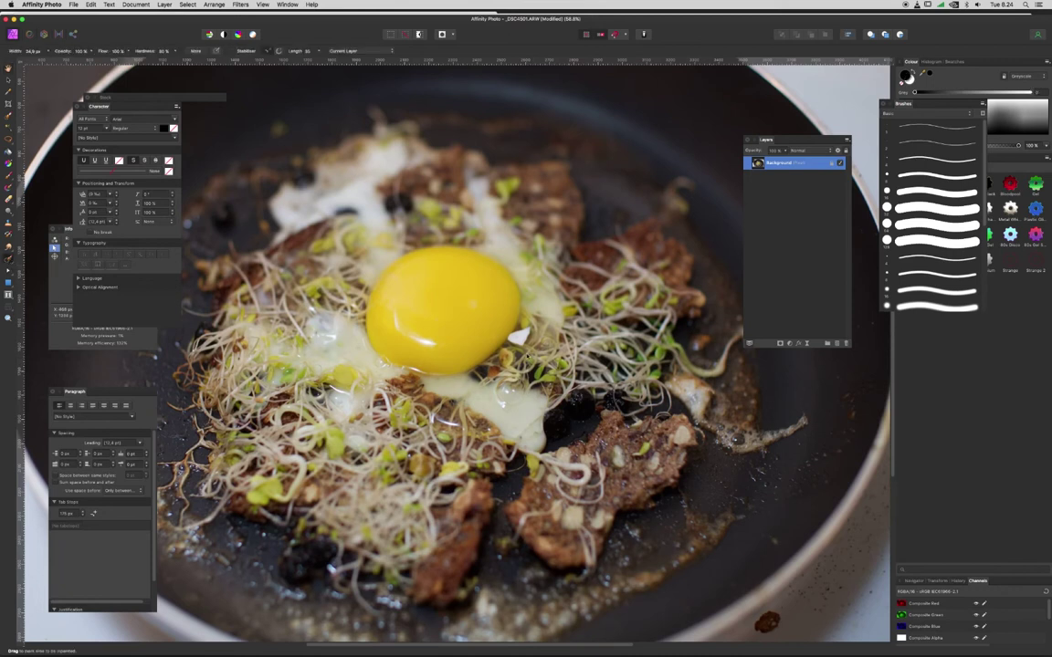
mouse_move(520, 340)
left_mouse_down()
mouse_move(512, 334)
mouse_move(529, 343)
left_mouse_up()
- Crop the photo from both sides so the frame closes in on the pan, cutting off most of the stovetop
scroll(512, 415, "down", 5)
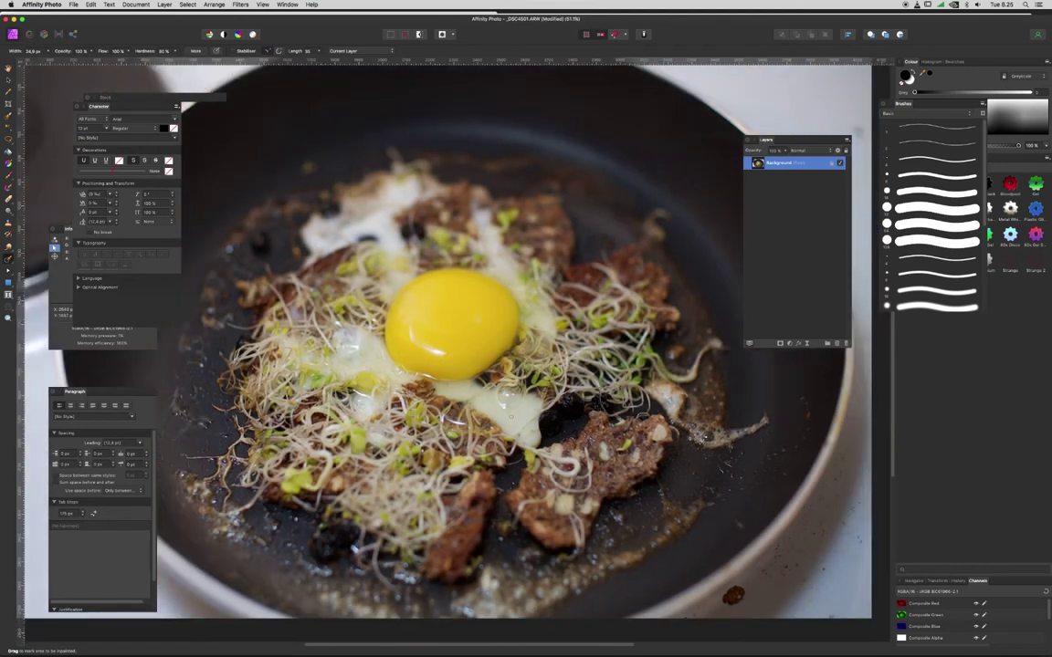
scroll(235, 322, "down", 2)
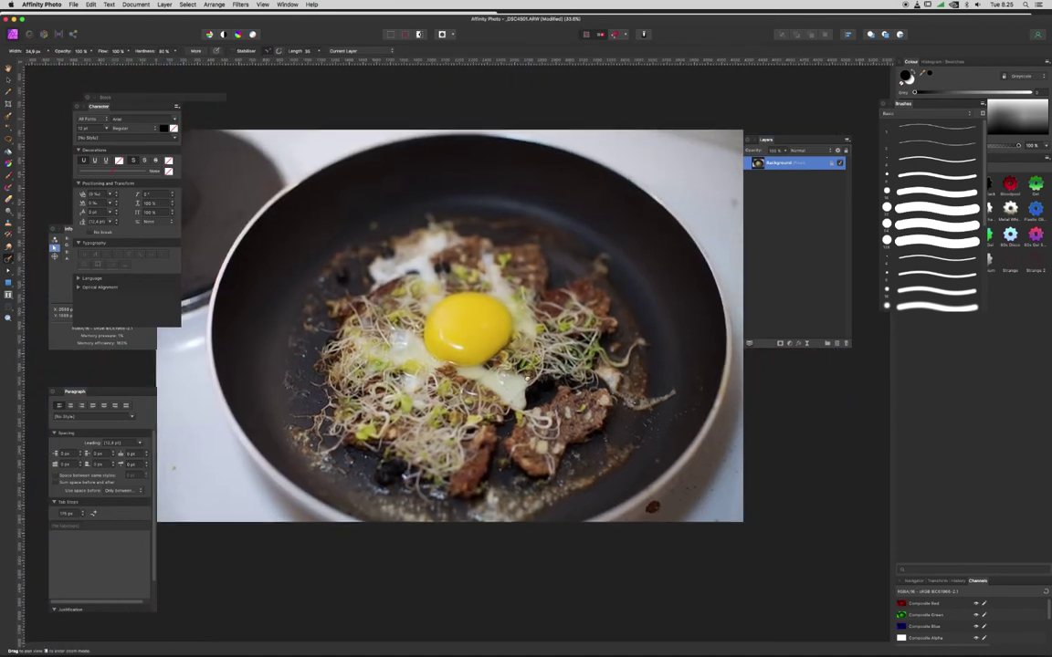
key("c")
key("Tab")
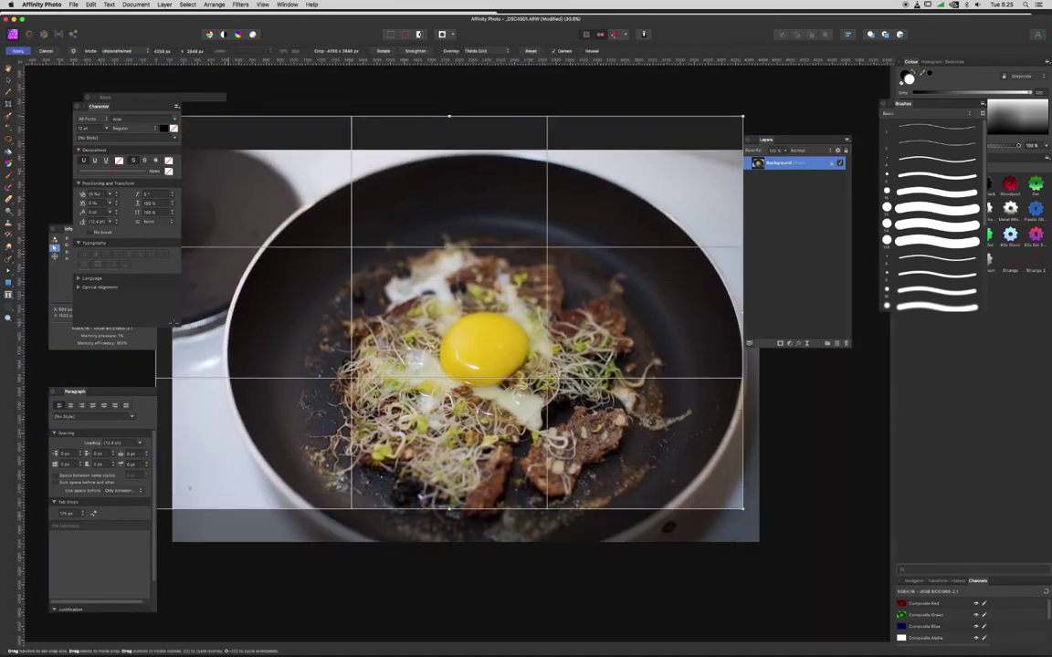
left_click_drag(153, 312, 252, 313)
left_click_drag(744, 312, 687, 317)
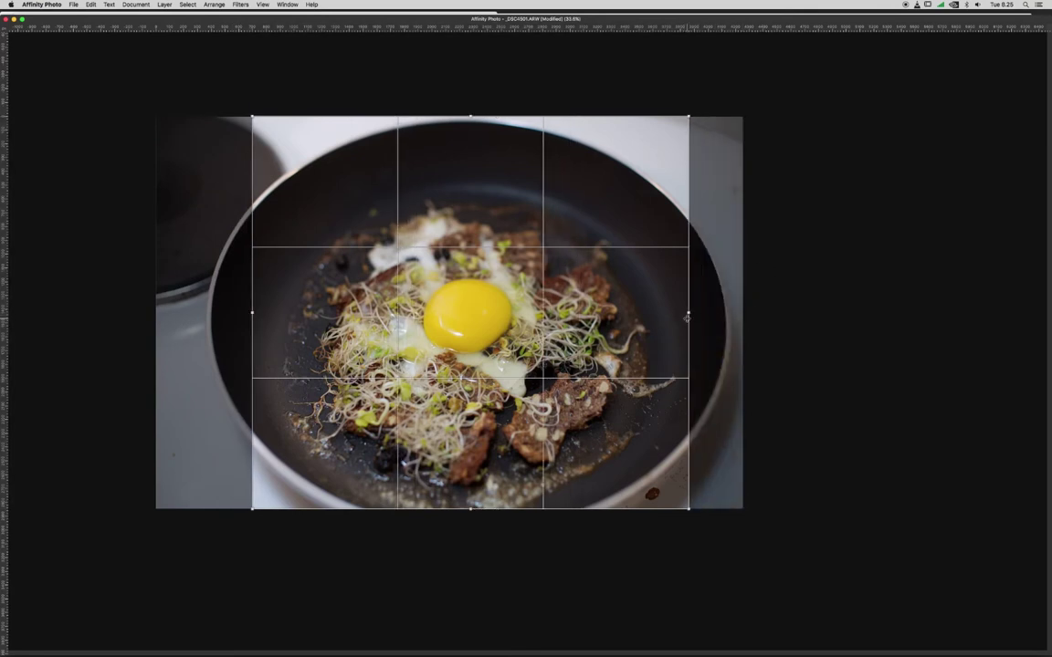
key("Return")
key("super+plus")
key("Tab")
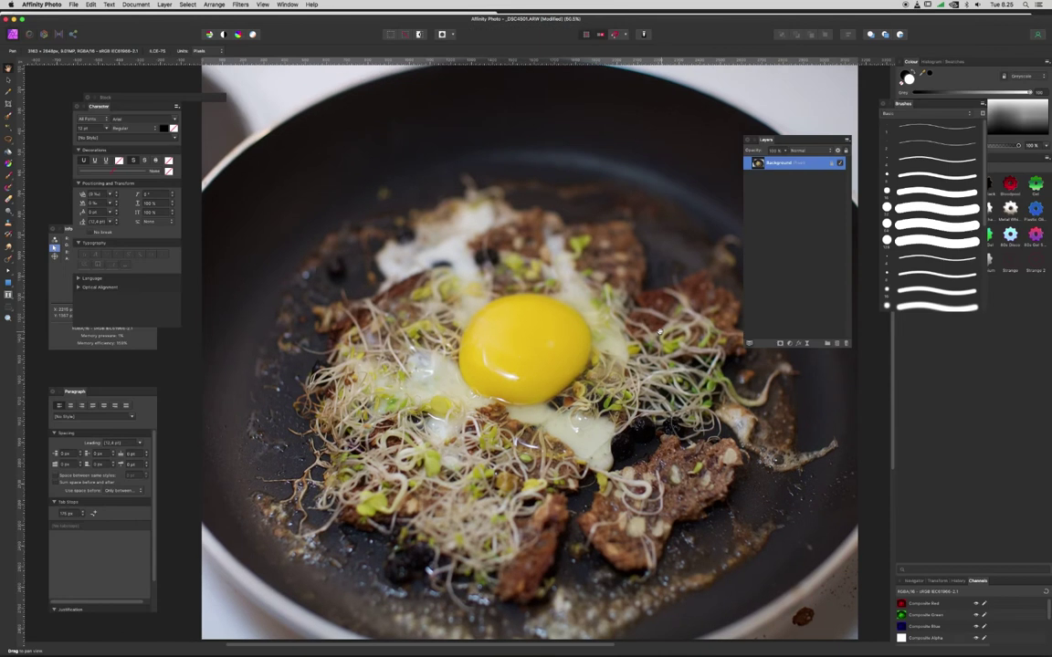
- Add a live Vignette filter to the photo with exposure about -3.2 and hardness about 62%
scroll(659, 333, "down", 3)
left_click_drag(616, 311, 542, 282)
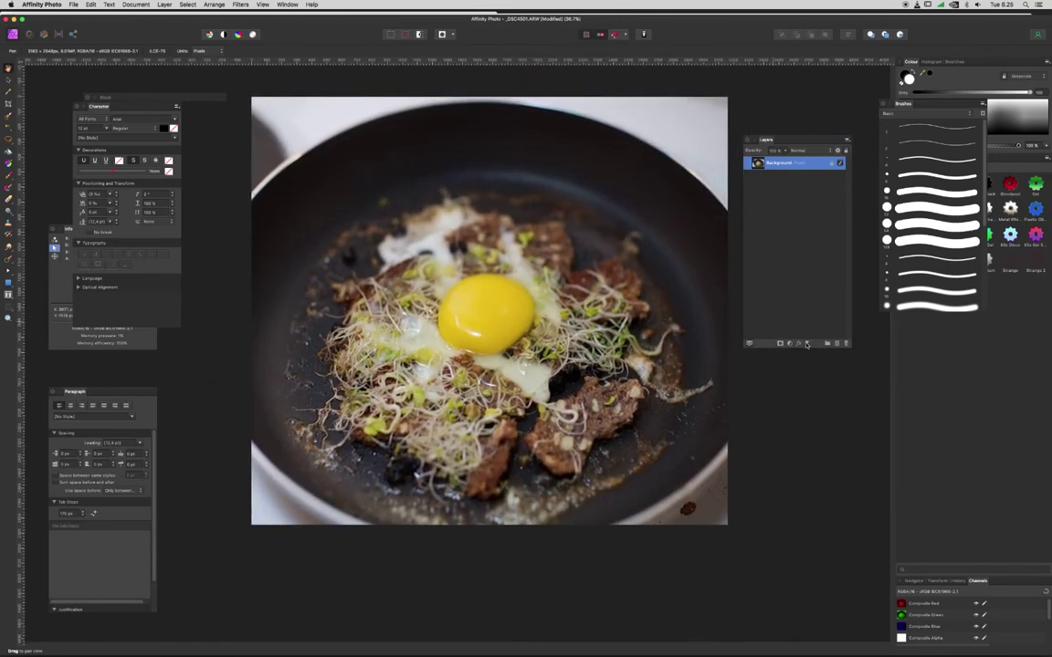
left_click(806, 344)
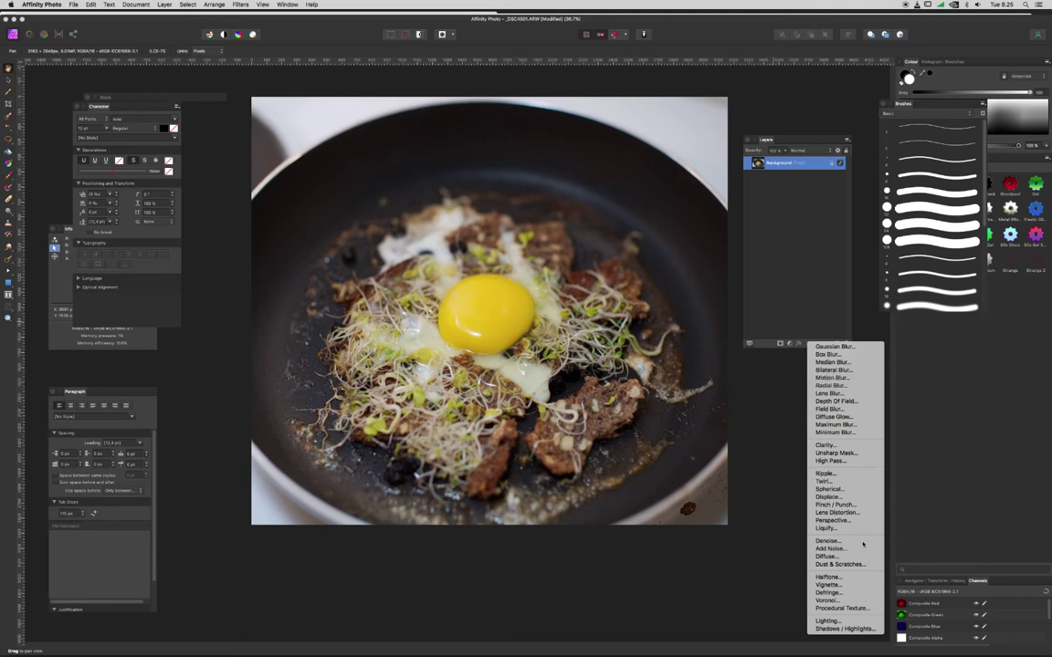
left_click(839, 585)
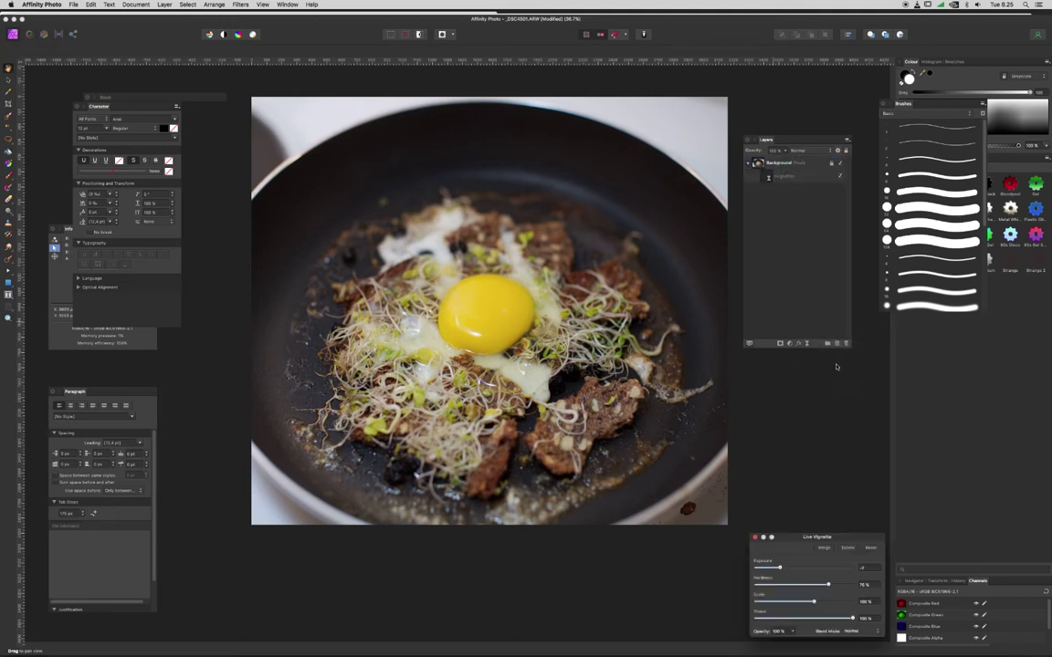
left_click_drag(797, 539, 798, 497)
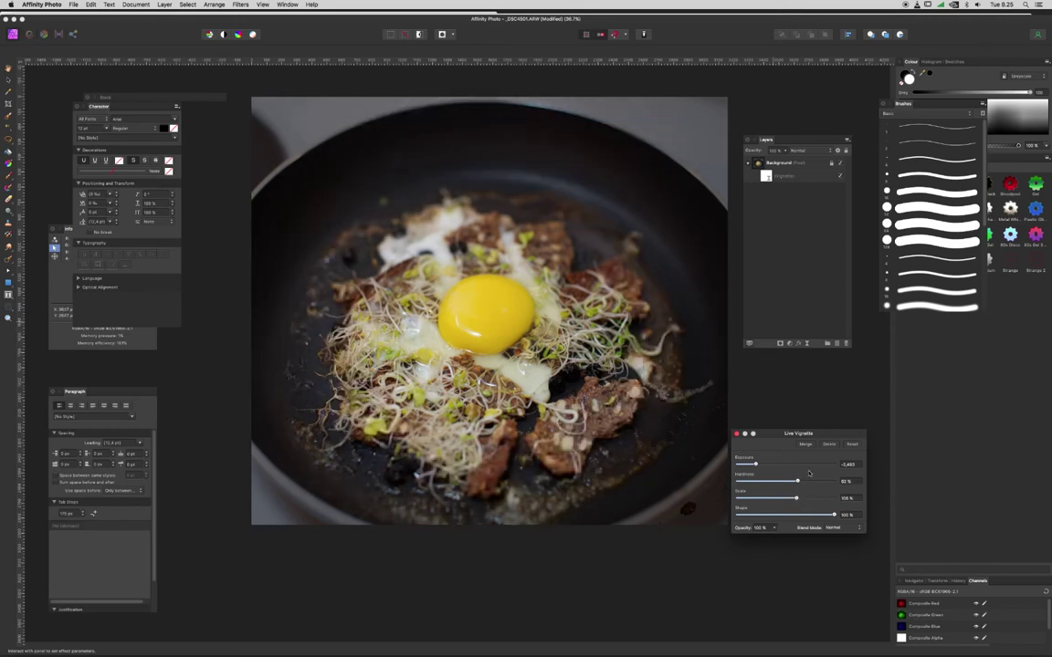
left_click_drag(752, 465, 749, 467)
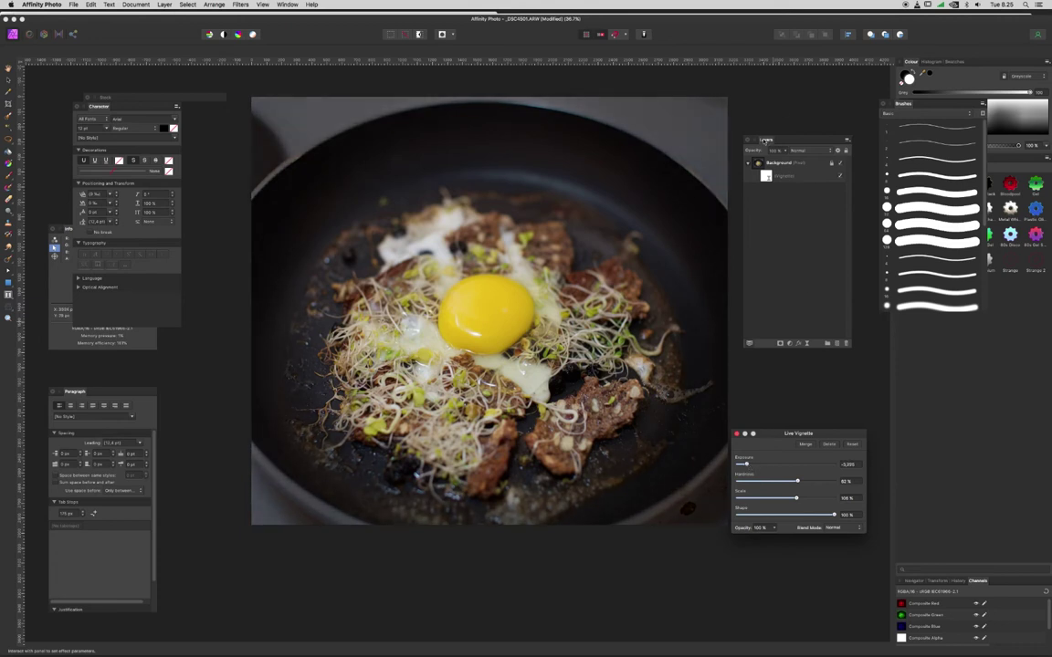
- Add a Curves adjustment above the background, moving the white point to about X 0.95, lifting the midtones and anchoring the shadows
left_click(781, 164)
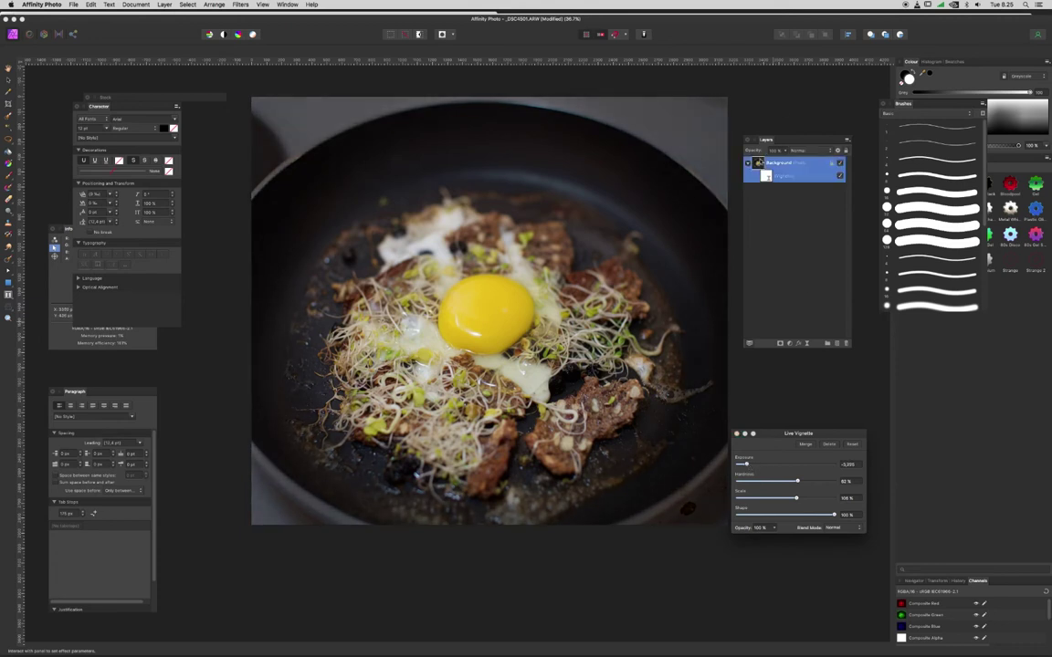
left_click(791, 345)
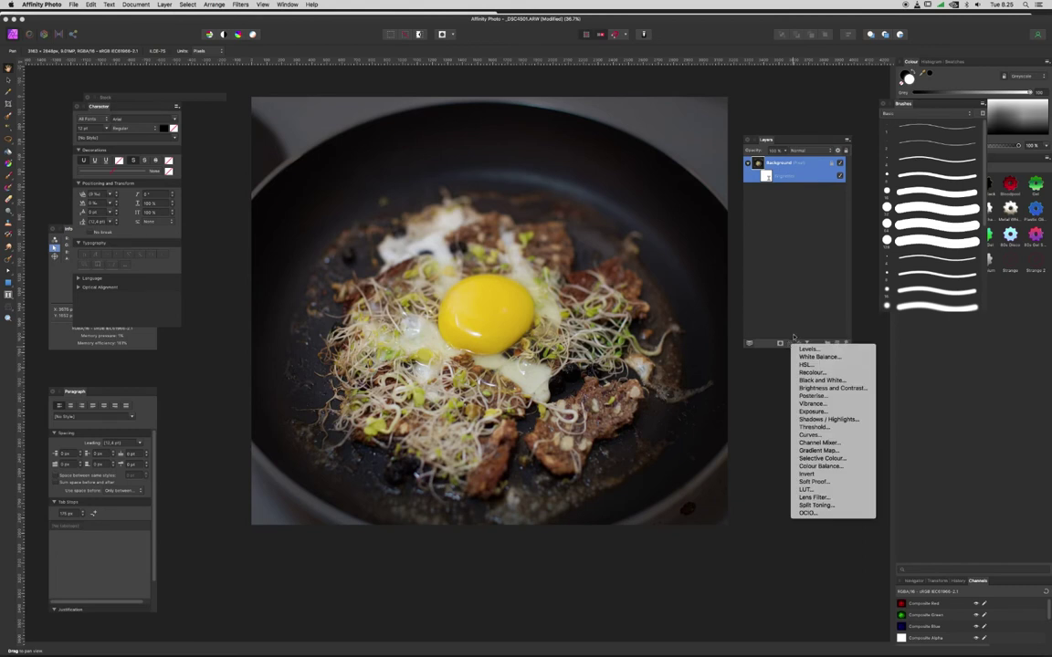
left_click(825, 437)
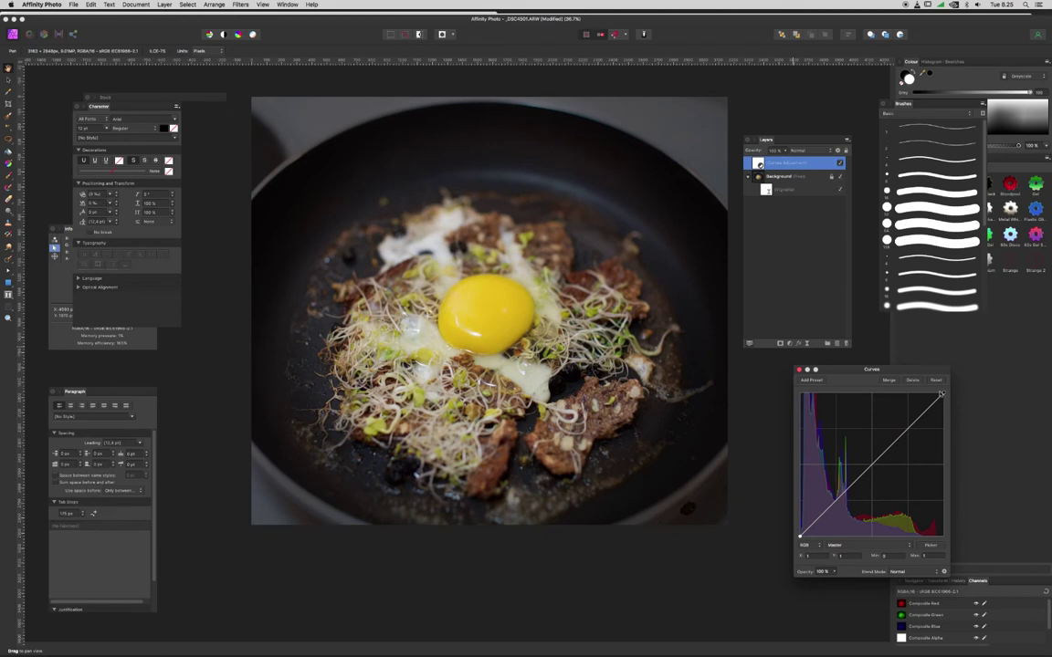
left_click_drag(944, 395, 936, 391)
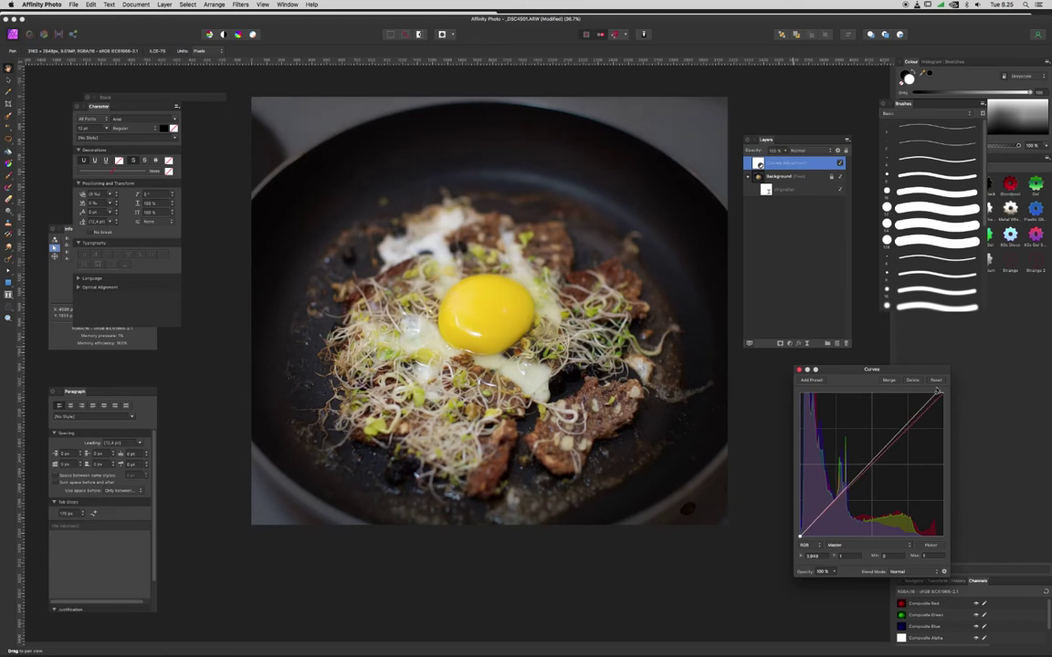
left_click_drag(889, 452, 882, 449)
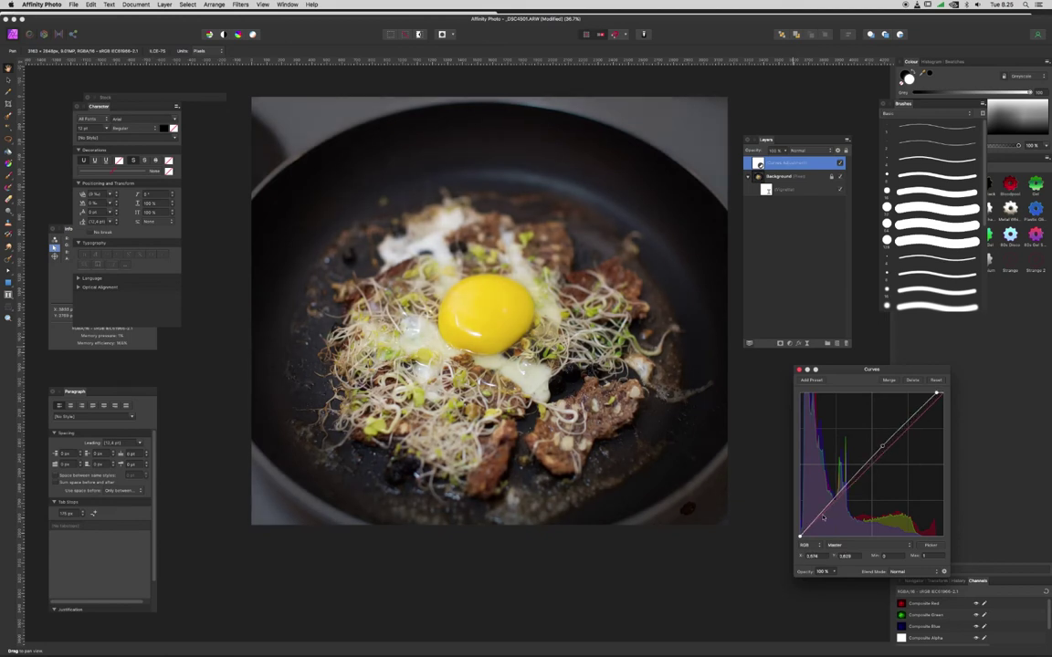
left_click_drag(822, 518, 818, 519)
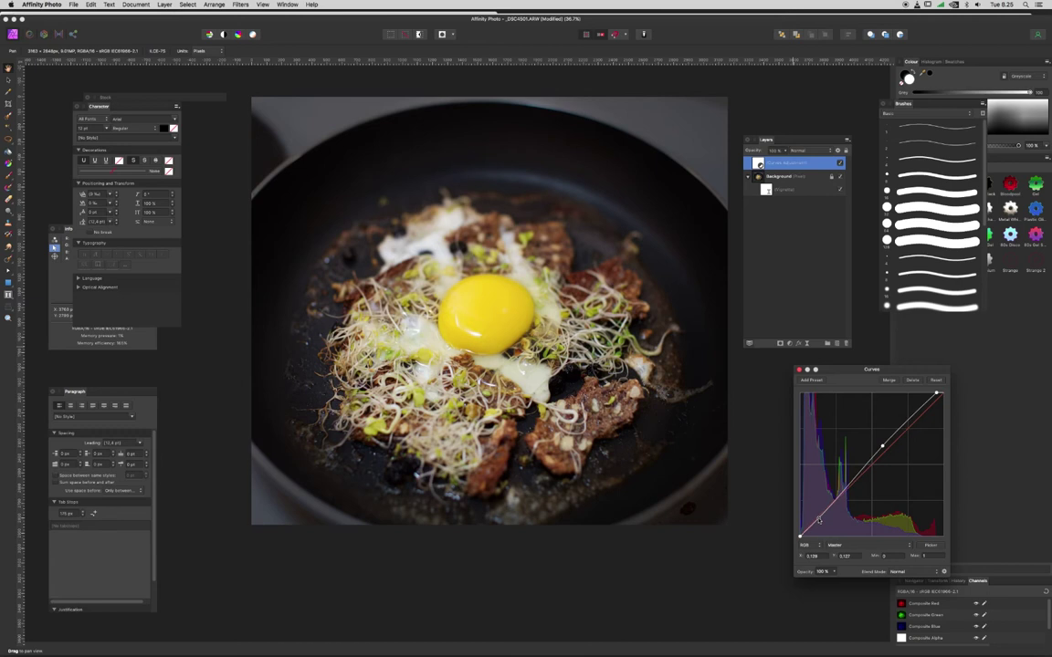
left_click(883, 449)
- Add a second Curves adjustment and darken the whole image by lowering the white point's output to about 0.43
left_click(791, 343)
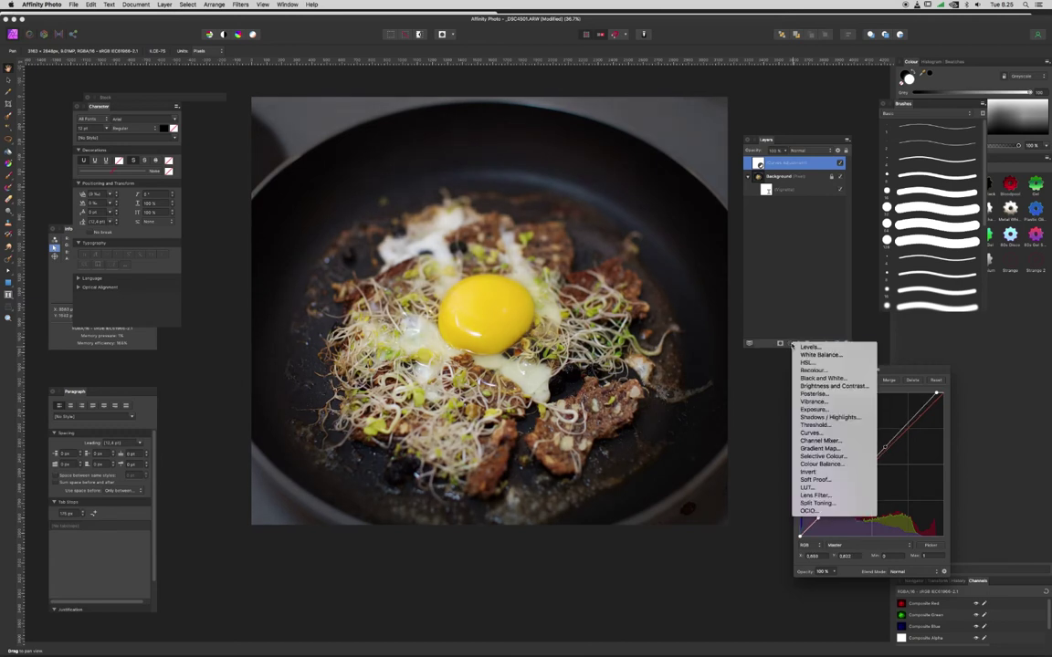
left_click(836, 433)
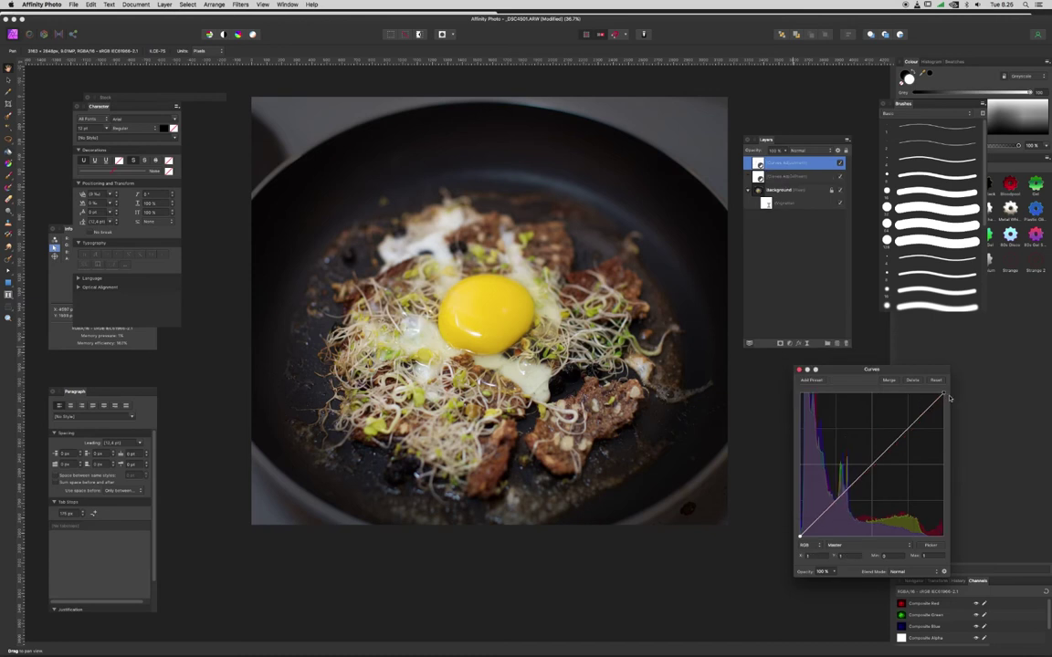
left_click_drag(943, 399, 975, 477)
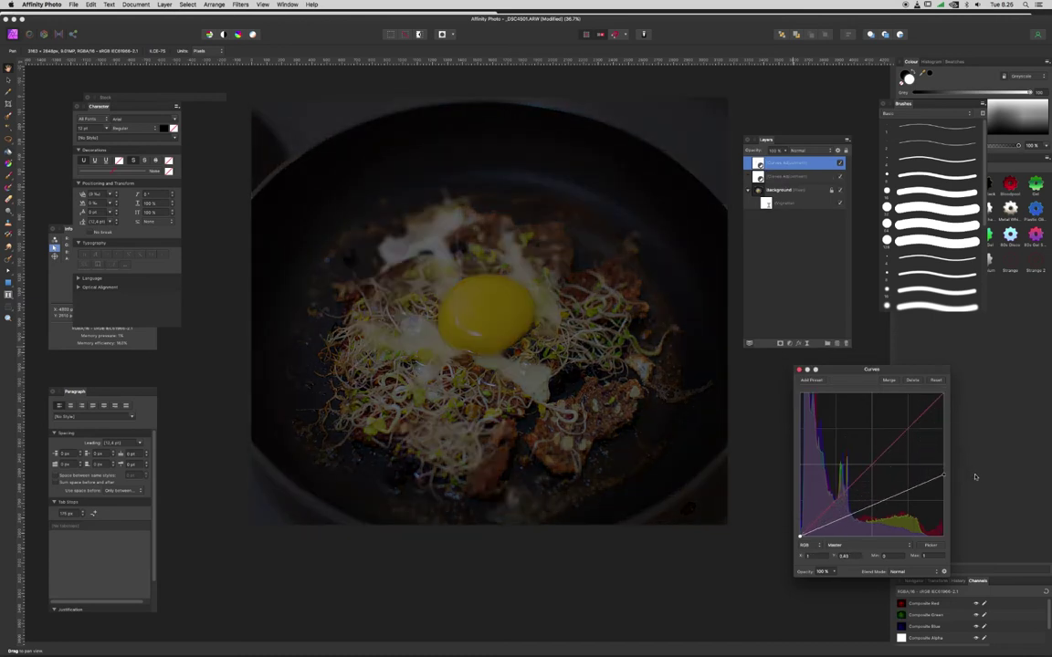
- Mask the darkening Curves off the egg and food with a large soft black brush and compare the result with the layer hidden
left_click(9, 176)
mouse_move(564, 288)
left_mouse_down()
mouse_move(503, 264)
mouse_move(456, 288)
mouse_move(446, 316)
mouse_move(413, 341)
mouse_move(370, 354)
mouse_move(409, 367)
mouse_move(456, 437)
mouse_move(486, 439)
mouse_move(585, 390)
mouse_move(604, 350)
mouse_move(598, 303)
mouse_move(563, 272)
mouse_move(414, 231)
mouse_move(411, 251)
mouse_move(497, 289)
mouse_move(450, 303)
mouse_move(448, 323)
mouse_move(368, 304)
mouse_move(347, 310)
mouse_move(334, 348)
mouse_move(308, 366)
mouse_move(337, 404)
mouse_move(551, 425)
mouse_move(517, 452)
mouse_move(511, 441)
mouse_move(517, 448)
mouse_move(642, 375)
mouse_move(651, 362)
mouse_move(645, 272)
mouse_move(558, 233)
mouse_move(546, 216)
mouse_move(430, 228)
mouse_move(464, 288)
mouse_move(505, 297)
mouse_move(443, 313)
left_mouse_up()
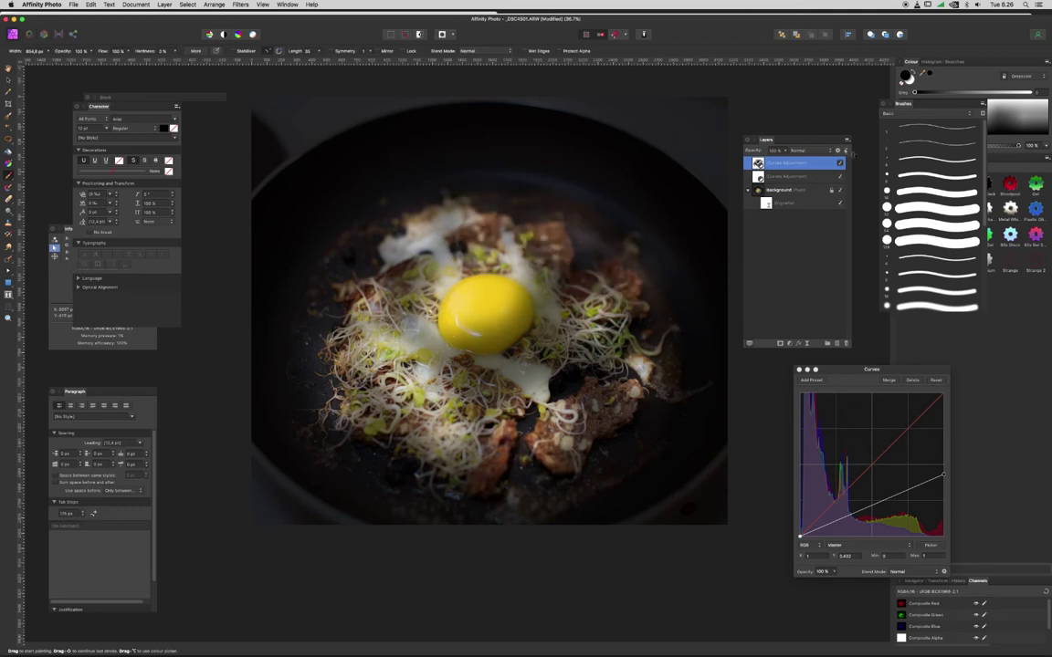
left_click(840, 163)
left_click(841, 163)
- Add an HSL adjustment with the saturation shift at about -61% and mask it off the egg and surrounding food with a soft black brush
left_click(791, 344)
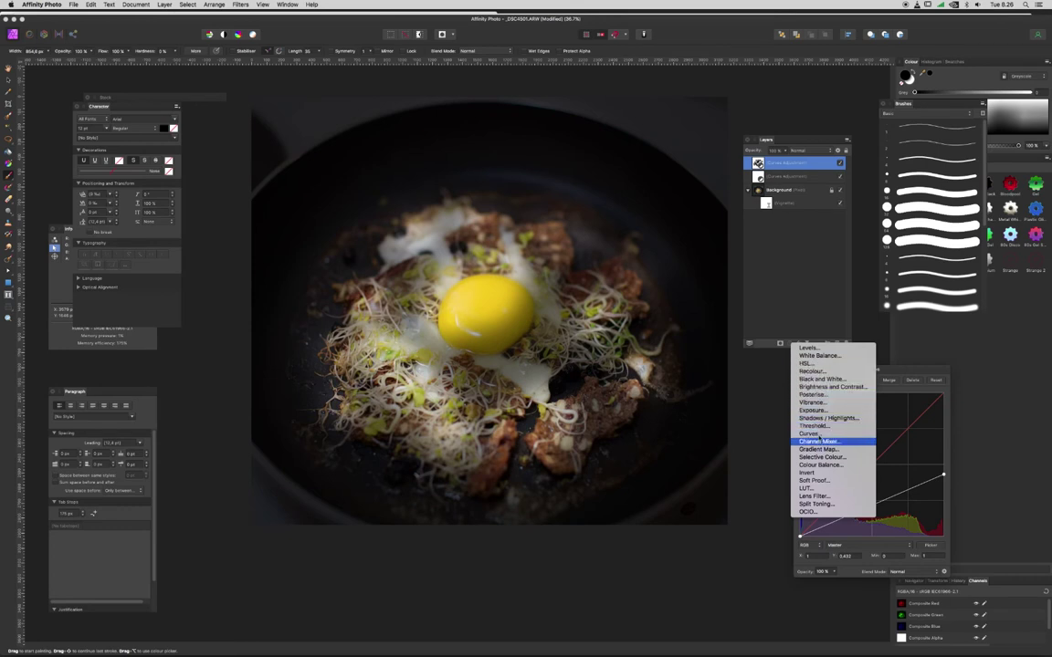
left_click(820, 365)
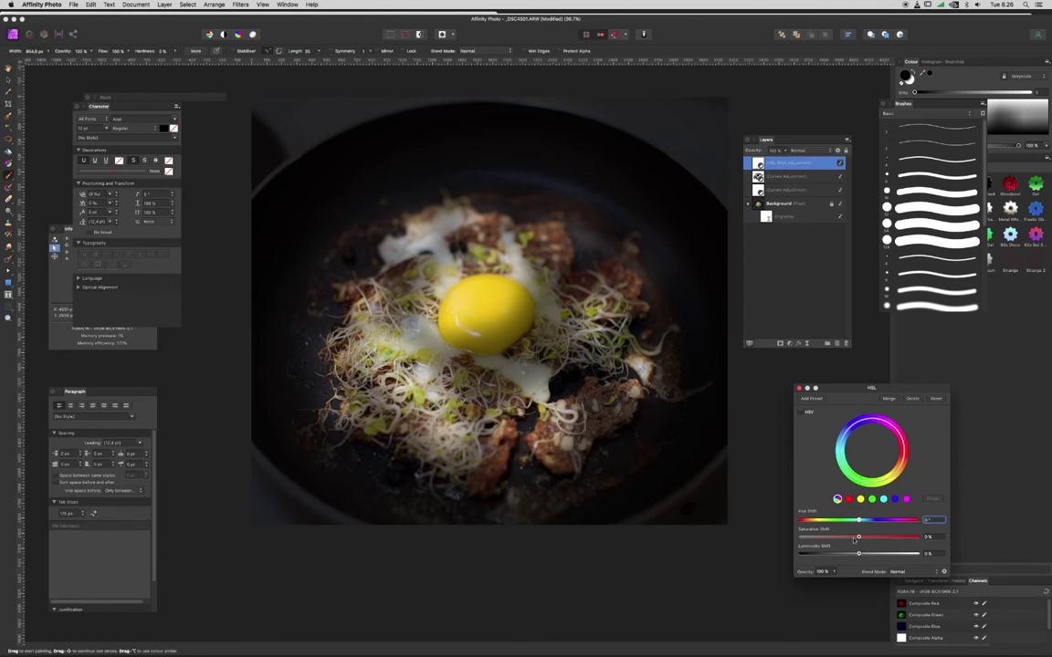
left_click_drag(856, 539, 825, 539)
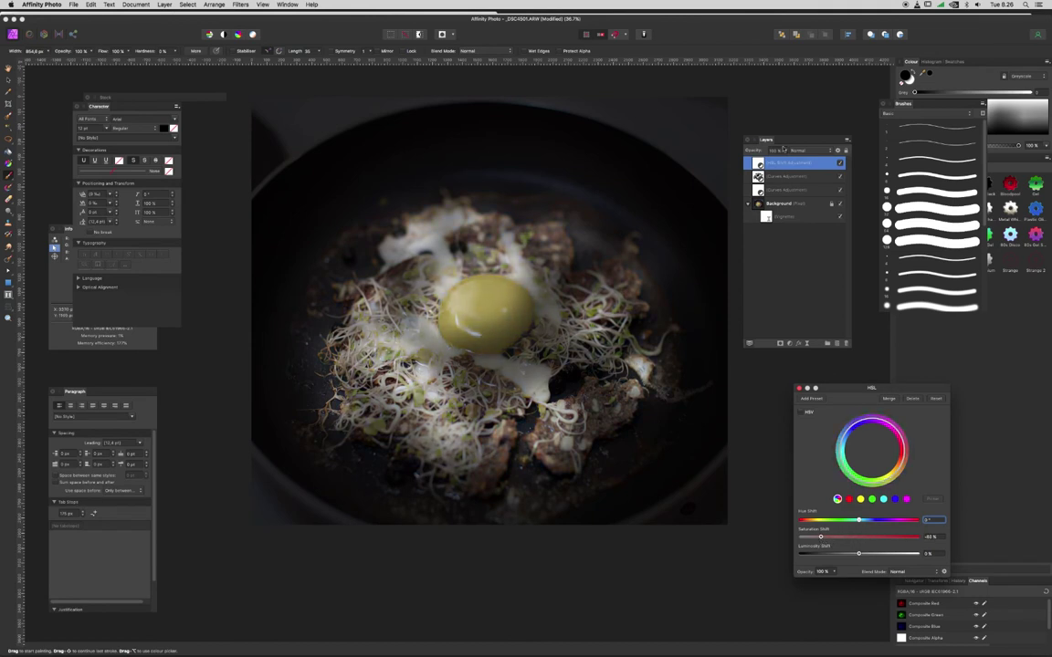
mouse_move(457, 300)
left_mouse_down()
mouse_move(478, 313)
mouse_move(437, 285)
mouse_move(395, 331)
mouse_move(333, 340)
mouse_move(413, 374)
mouse_move(488, 386)
mouse_move(551, 418)
mouse_move(421, 320)
mouse_move(382, 239)
mouse_move(452, 210)
mouse_move(548, 283)
mouse_move(523, 302)
mouse_move(447, 309)
mouse_move(464, 402)
mouse_move(328, 334)
mouse_move(437, 217)
mouse_move(498, 233)
mouse_move(509, 405)
mouse_move(421, 393)
mouse_move(340, 248)
mouse_move(459, 208)
mouse_move(557, 333)
left_mouse_up()
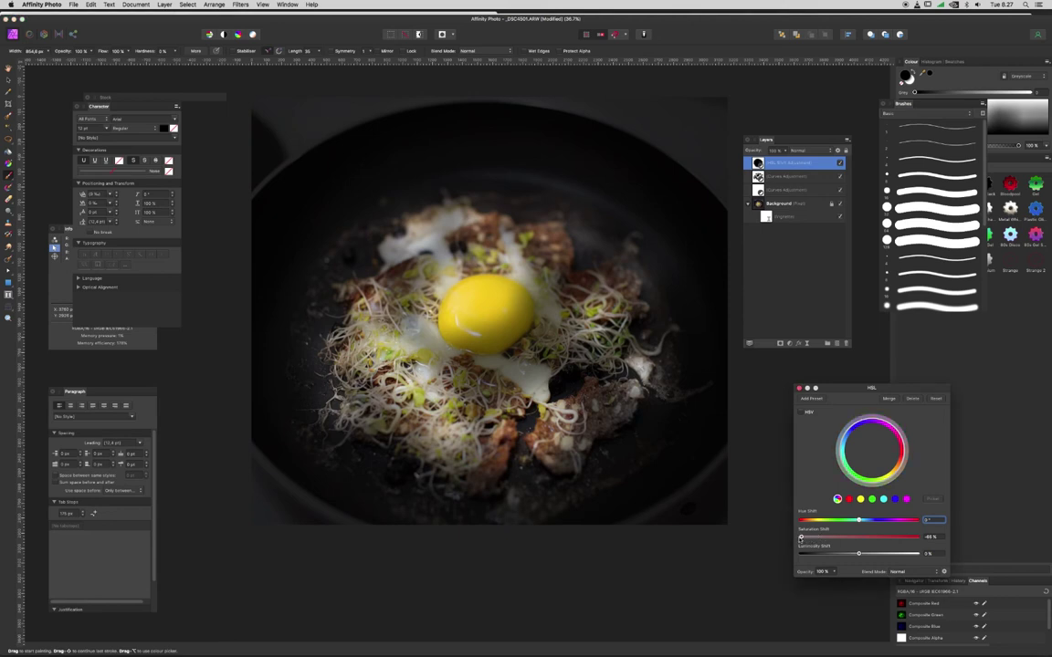
mouse_move(801, 538)
left_mouse_down()
mouse_move(930, 535)
mouse_move(818, 539)
left_mouse_up()
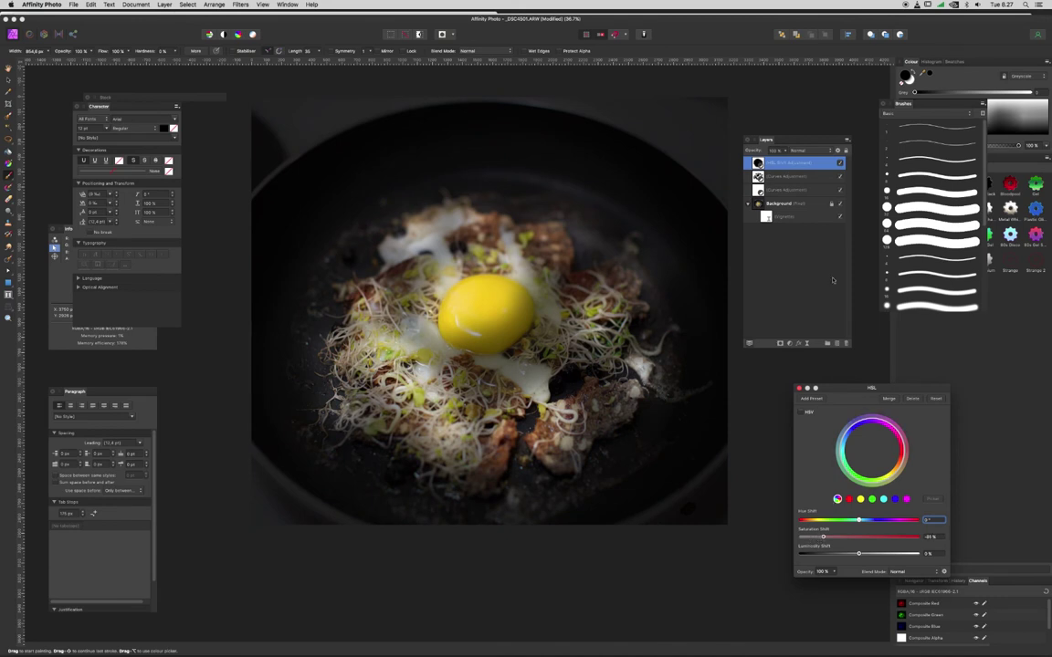
- Add a live Unsharp Mask filter with a radius of about 0.8 px and a factor of about 3.4
left_click(806, 344)
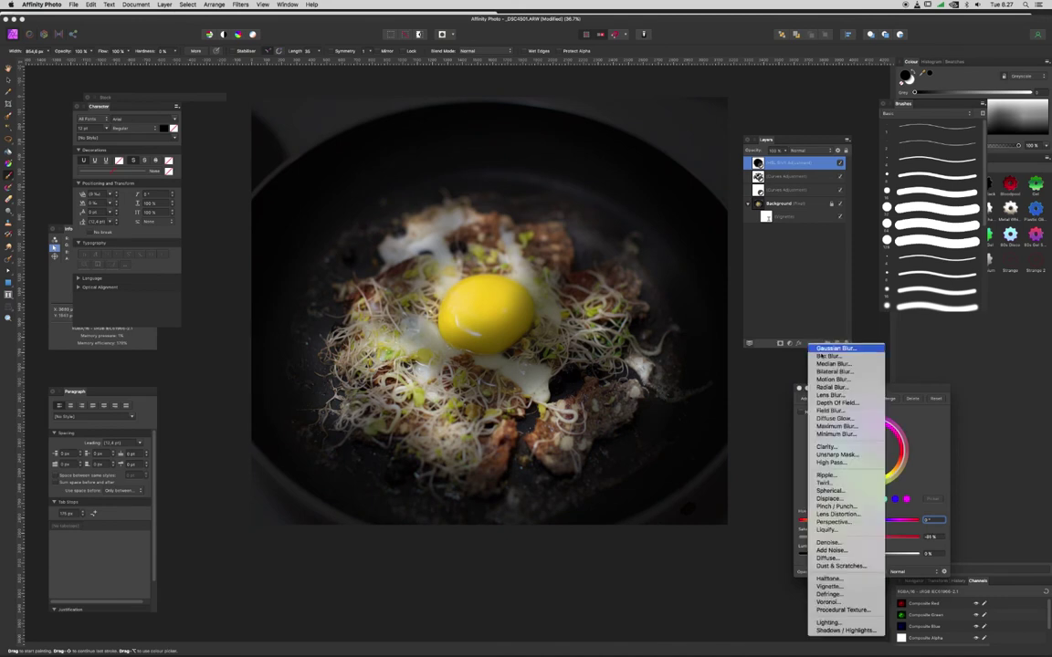
left_click(845, 455)
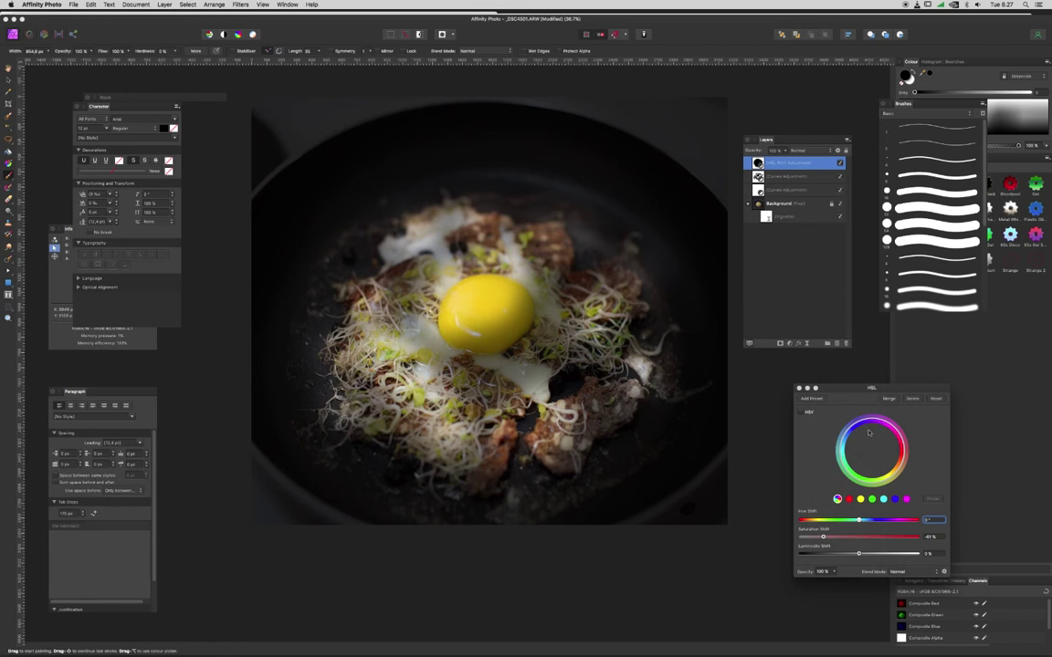
left_click_drag(825, 556, 709, 415)
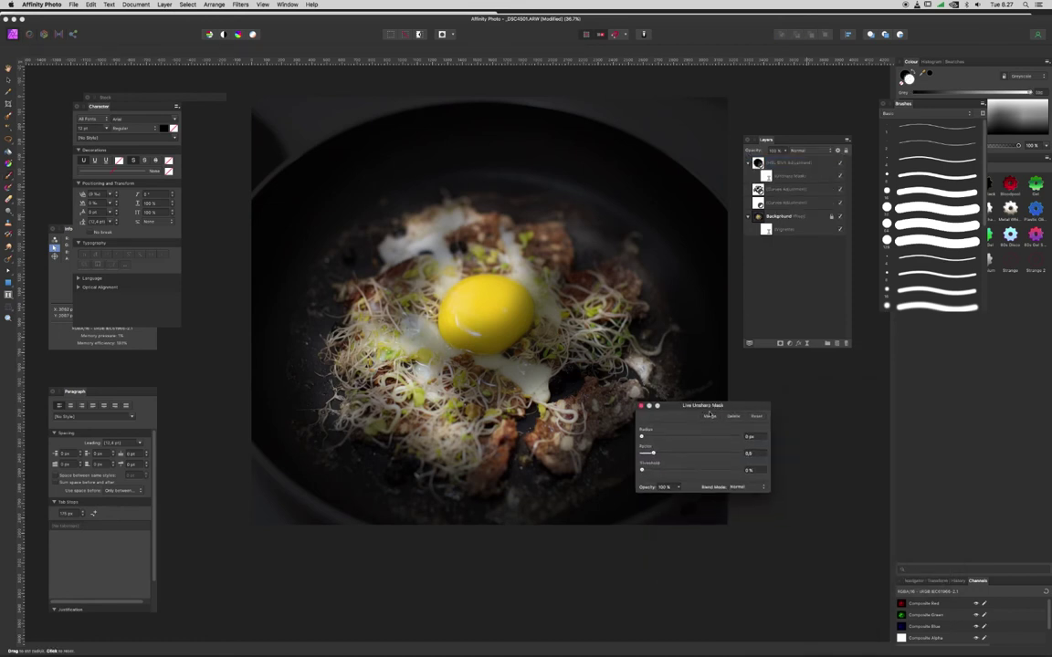
left_click(658, 438)
left_click_drag(653, 453, 727, 455)
- Move the Unsharp Mask out of the HSL adjustment to directly above the Background and raise its factor to about 3.57
left_click_drag(781, 216, 788, 195)
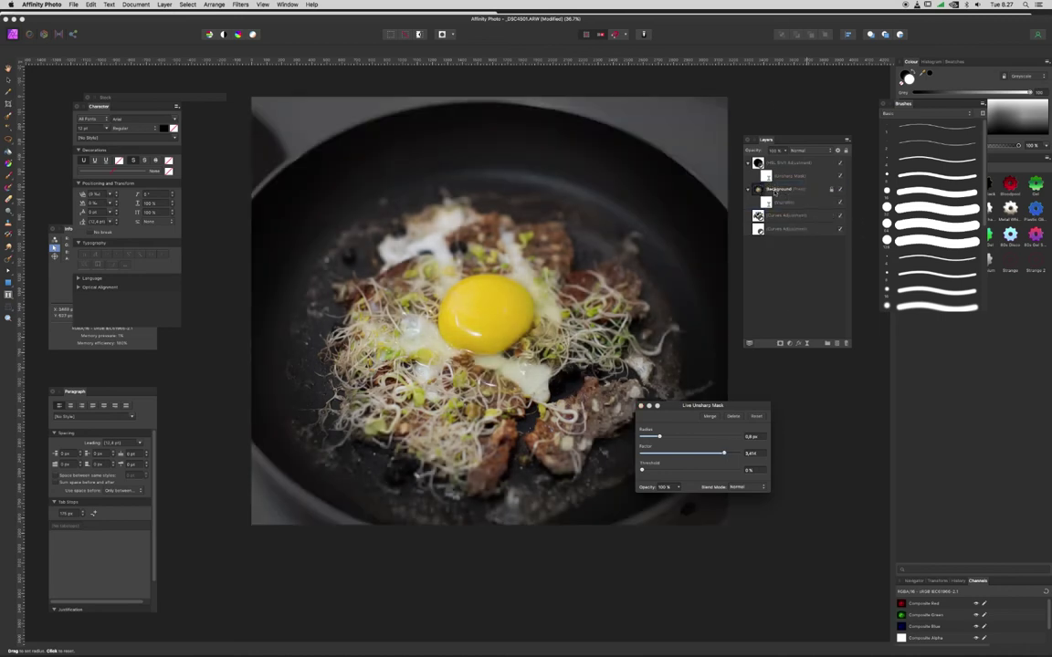
key("super+z")
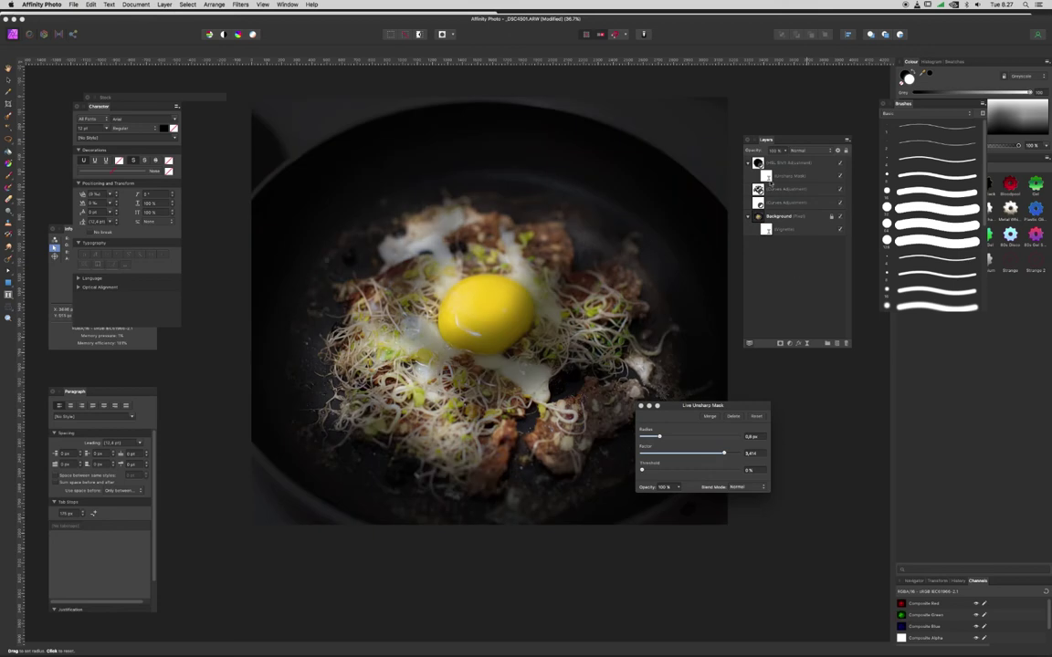
left_click_drag(769, 179, 762, 201)
left_click_drag(702, 409, 687, 435)
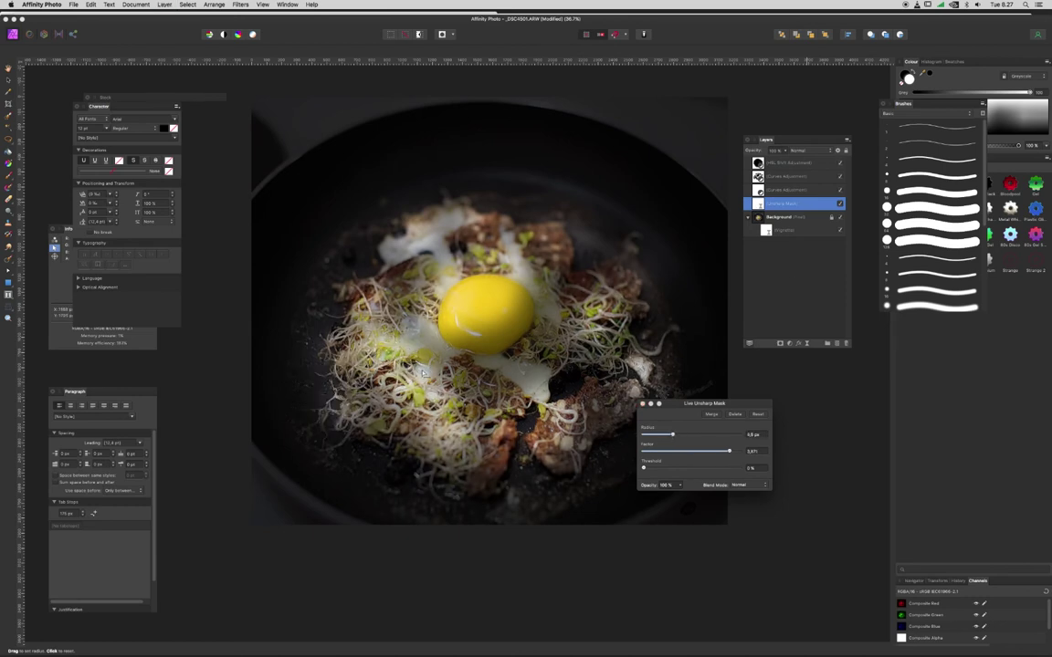
- Mask the Unsharp Mask off the pan and outer food with a soft black brush, and reopen the filter's settings
key("b")
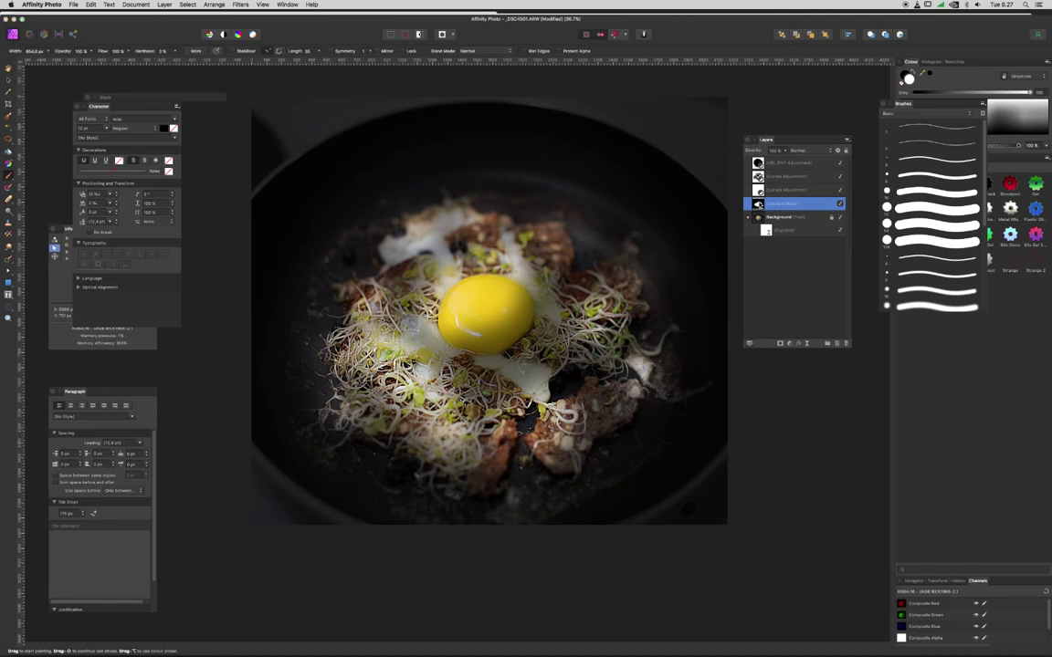
double_click(759, 204)
left_click_drag(830, 550, 795, 401)
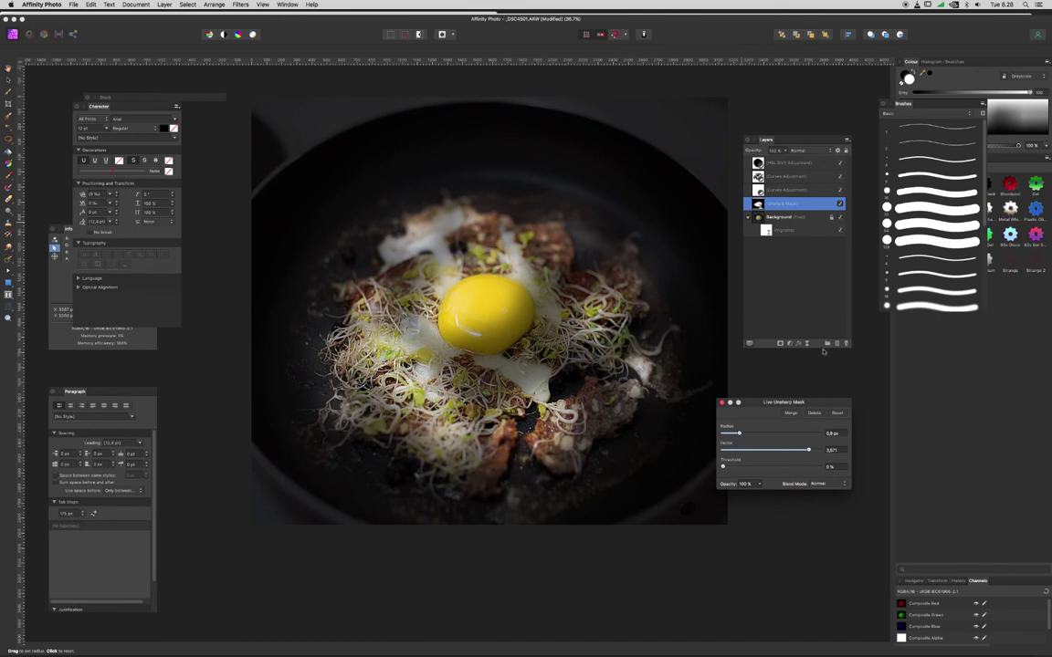
- Add a live Lens Blur filter beneath the Unsharp Mask with 8 blades and a radius of about 14 px
left_click(791, 345)
left_click(809, 347)
left_click(807, 345)
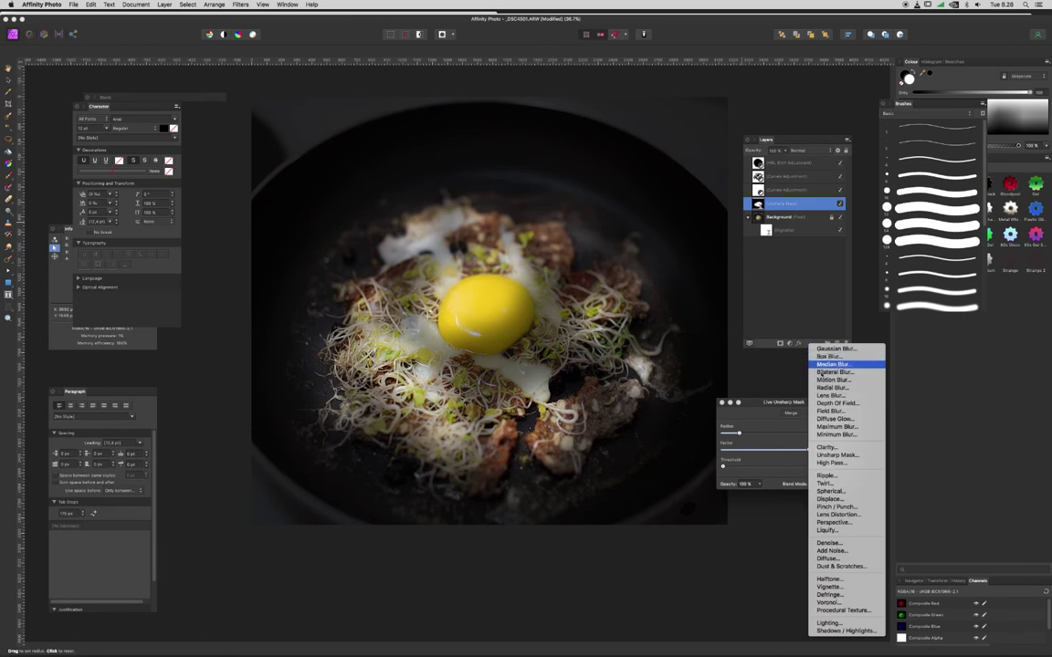
left_click(824, 397)
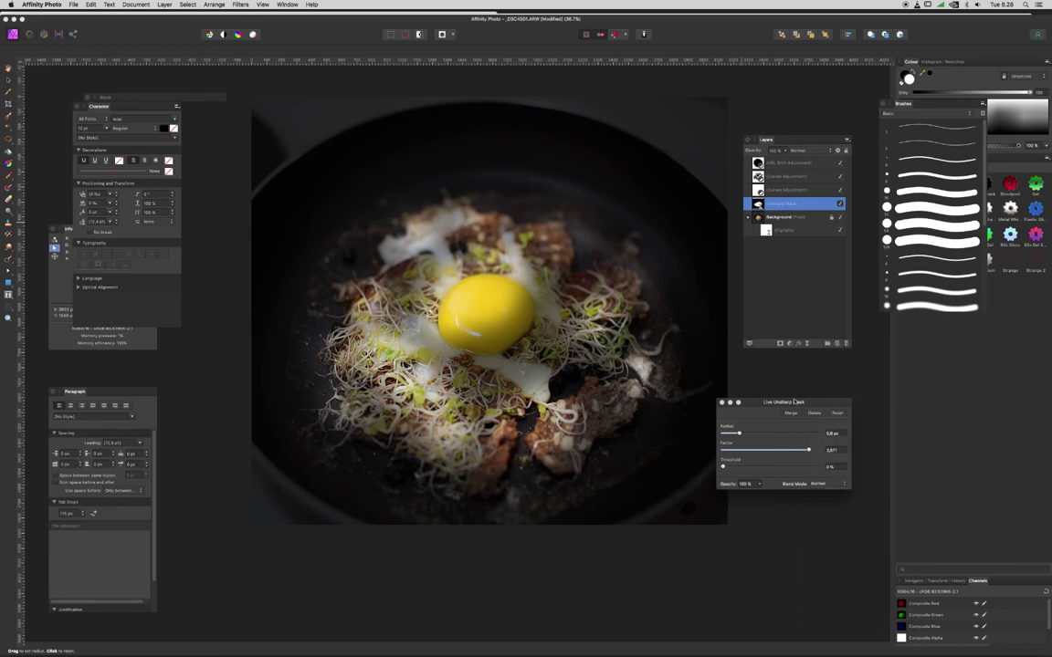
left_click_drag(804, 502, 745, 412)
left_click(762, 217)
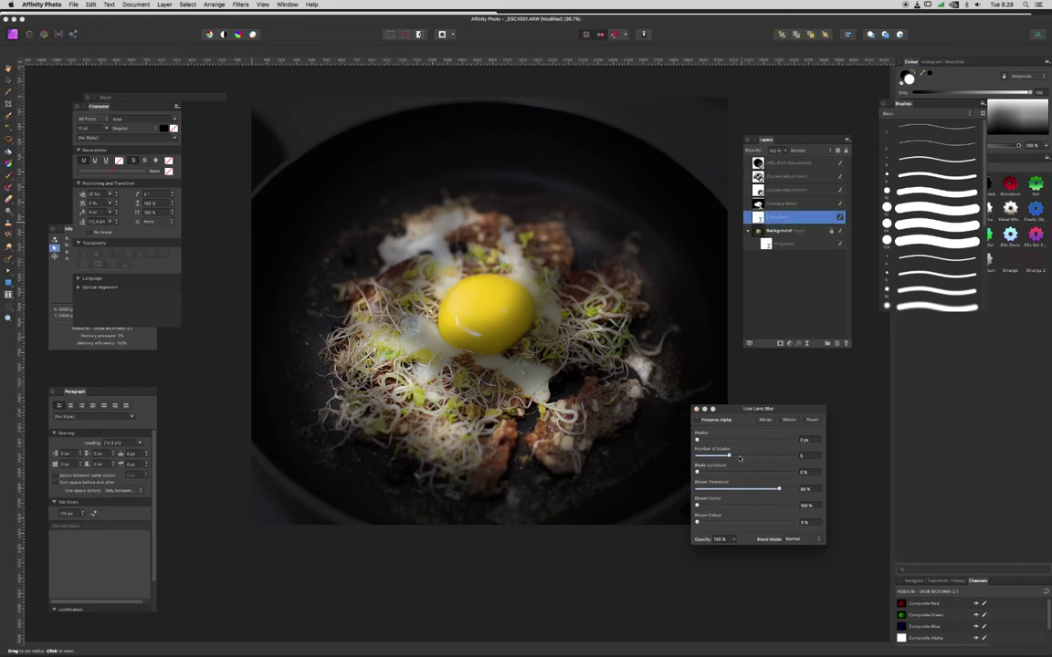
left_click_drag(698, 441, 733, 441)
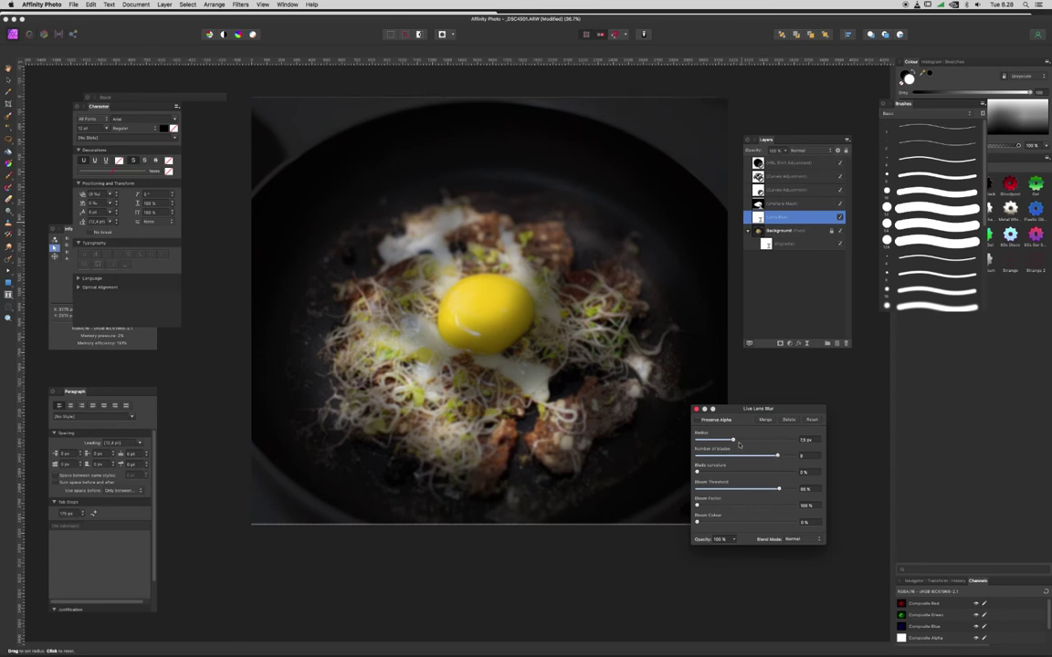
left_click_drag(745, 441, 744, 441)
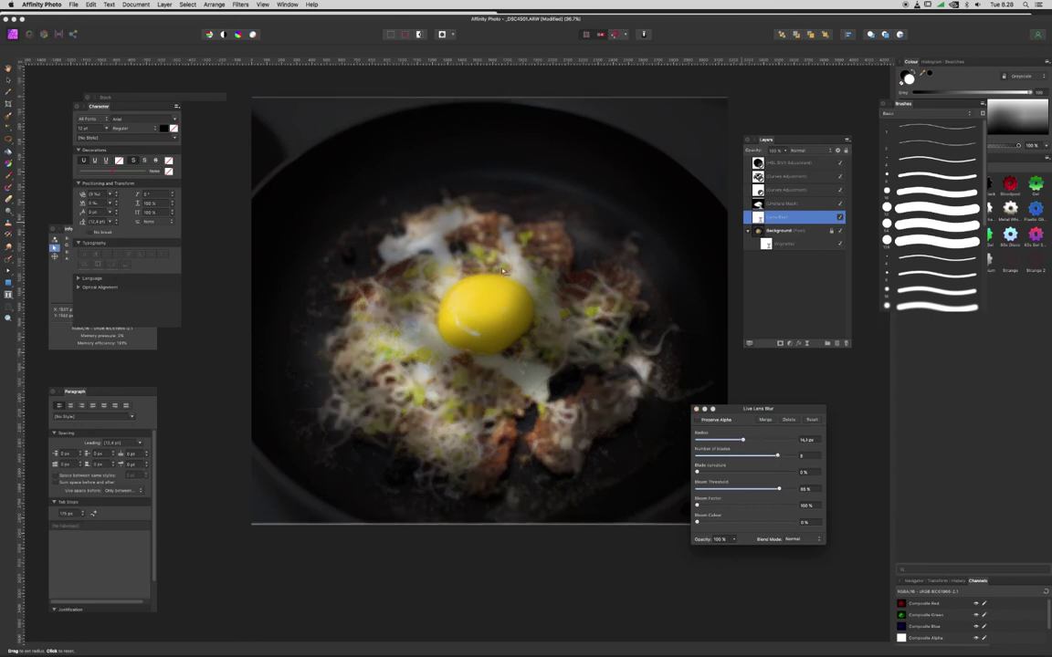
- Paint the Lens Blur off the egg and central food with a large soft black brush
key("b")
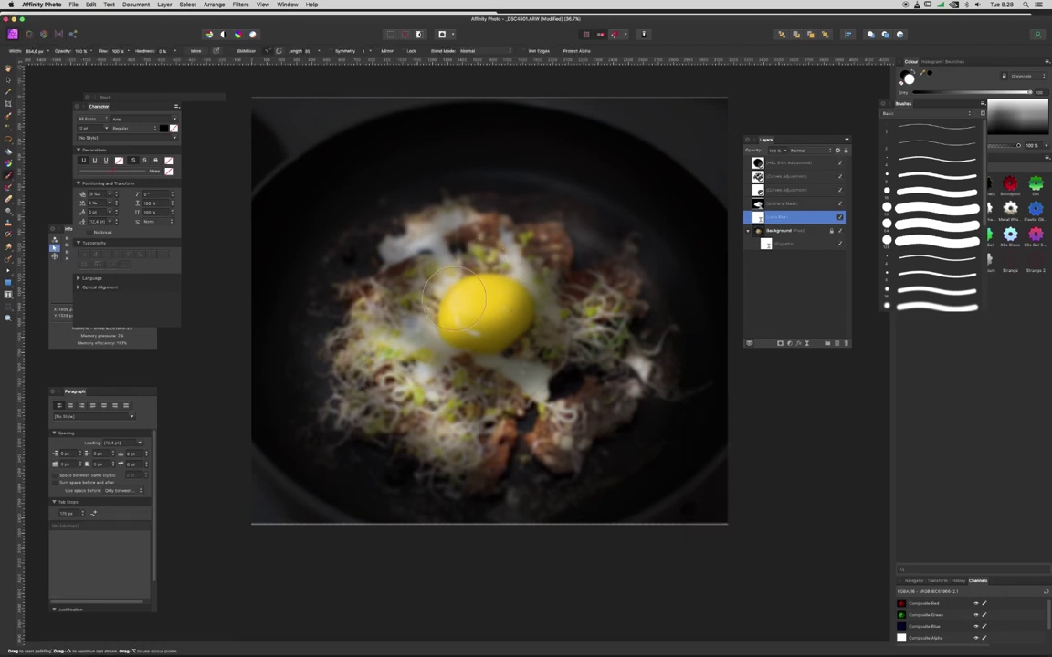
key("x")
mouse_move(410, 323)
left_mouse_down()
mouse_move(442, 323)
mouse_move(448, 310)
mouse_move(368, 348)
mouse_move(376, 326)
mouse_move(427, 304)
mouse_move(437, 280)
mouse_move(610, 308)
mouse_move(446, 341)
mouse_move(449, 365)
mouse_move(386, 377)
mouse_move(346, 341)
mouse_move(427, 315)
mouse_move(523, 313)
mouse_move(571, 296)
mouse_move(520, 283)
mouse_move(430, 290)
mouse_move(399, 310)
mouse_move(366, 396)
mouse_move(475, 351)
mouse_move(629, 330)
mouse_move(622, 282)
mouse_move(577, 268)
mouse_move(539, 240)
mouse_move(547, 234)
mouse_move(384, 313)
mouse_move(320, 387)
mouse_move(434, 403)
mouse_move(536, 401)
mouse_move(595, 386)
mouse_move(616, 307)
mouse_move(565, 288)
mouse_move(446, 293)
mouse_move(541, 311)
left_mouse_up()
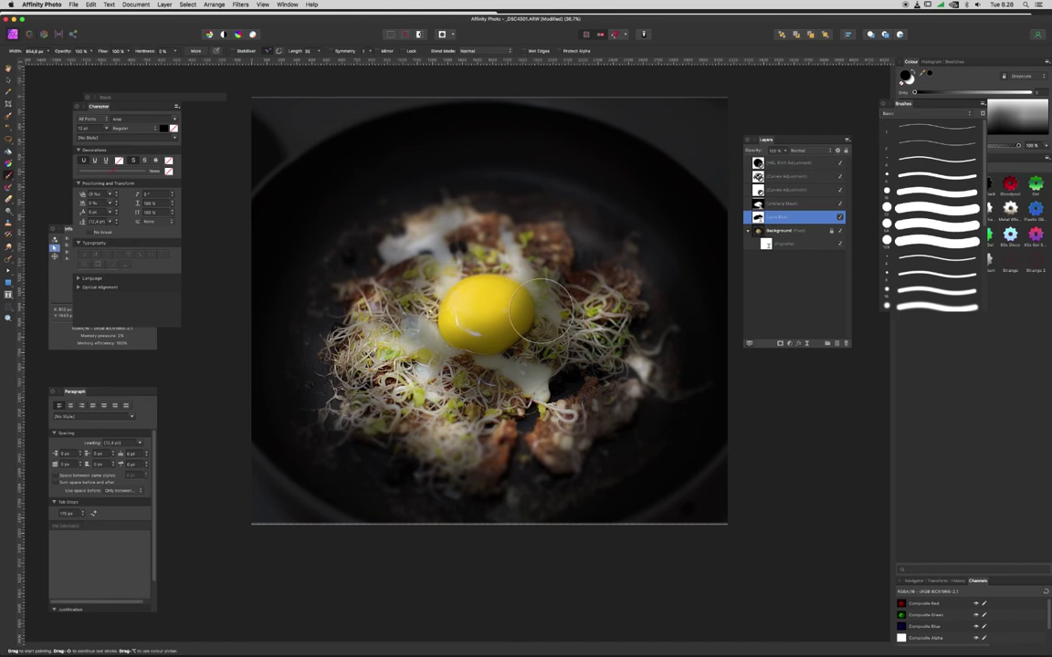
- Lower the opacity of the masked darkening Curves to about 70% and of the HSL adjustment to about 78%
left_click(760, 204)
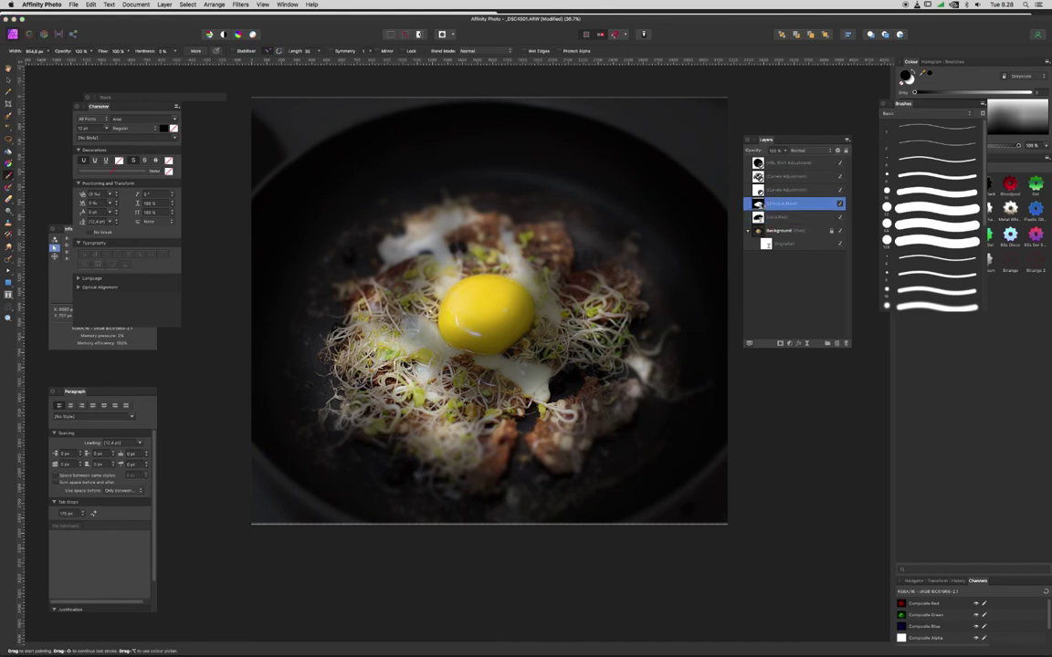
left_click(812, 175)
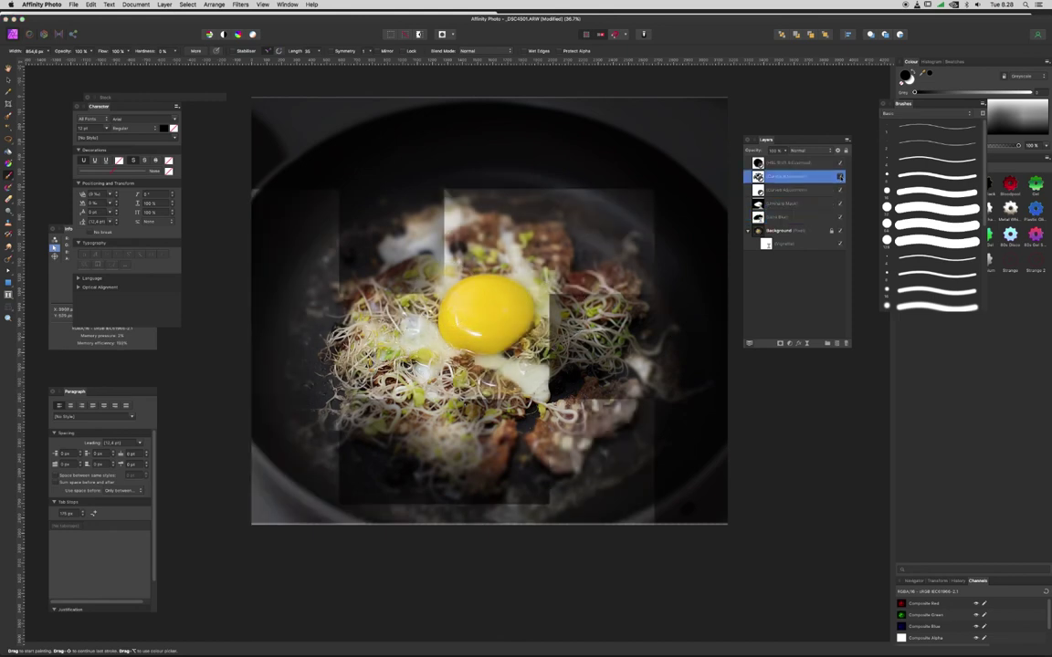
left_click(785, 152)
left_click_drag(778, 162, 763, 163)
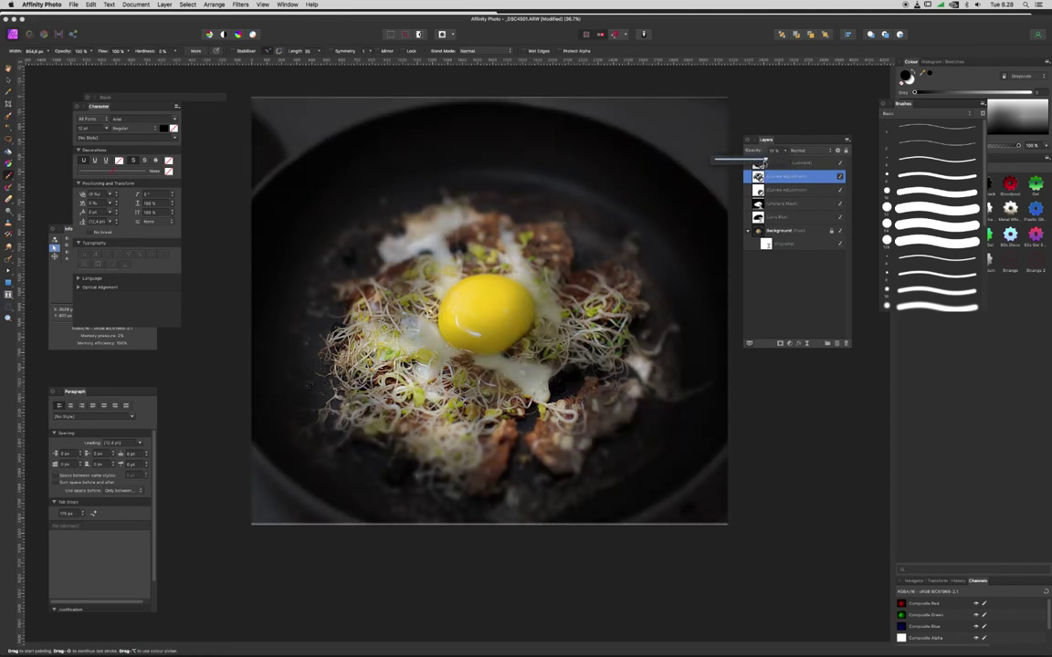
left_click(758, 164)
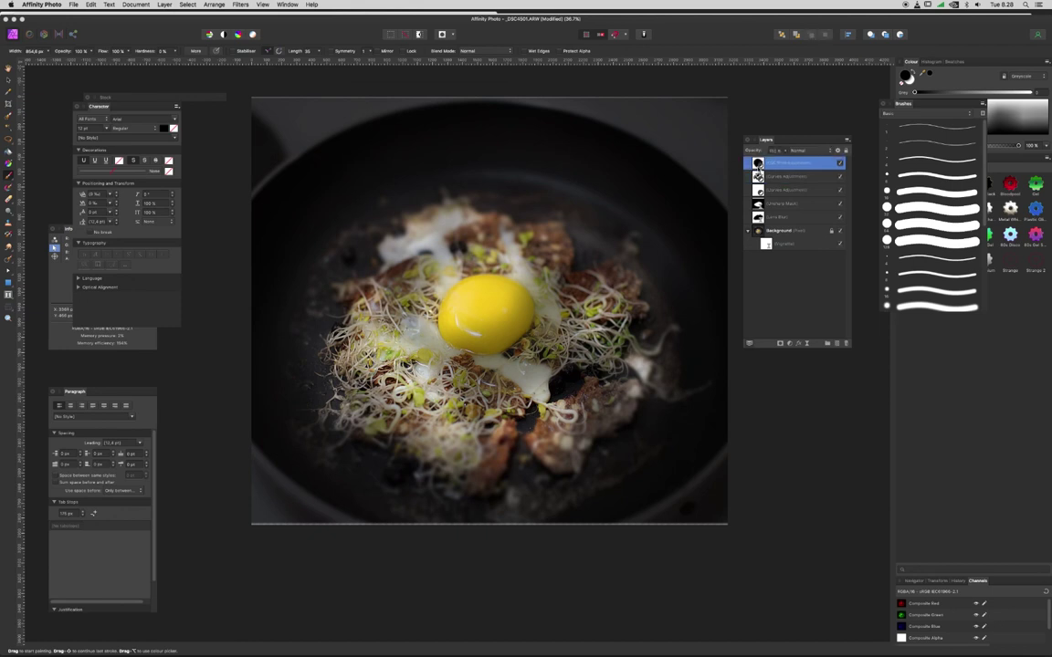
left_click(787, 149)
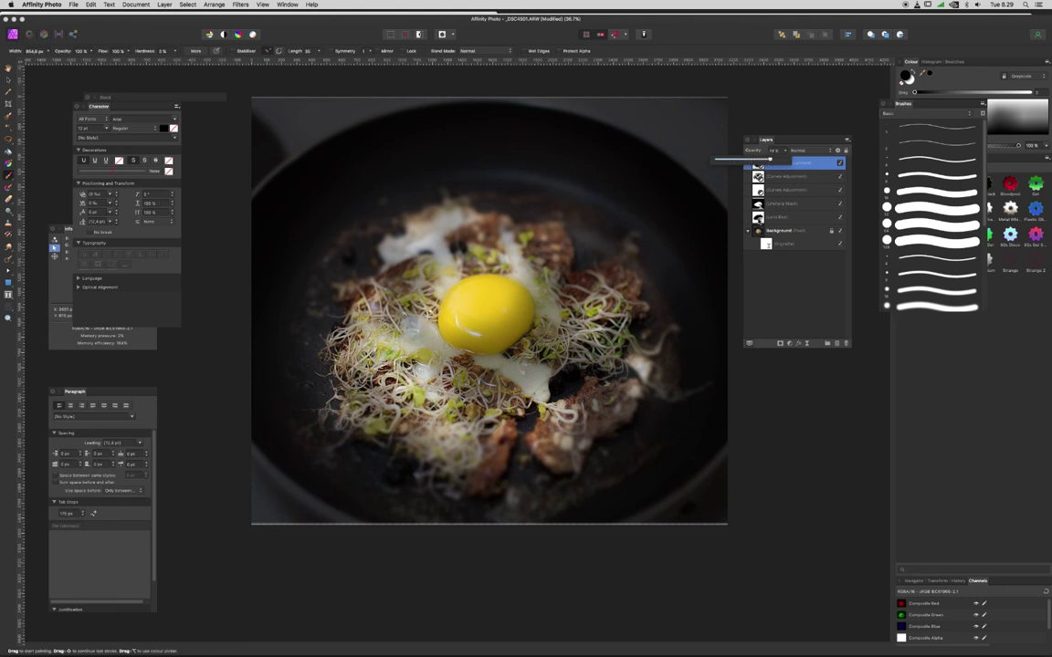
- Try a reduced opacity on the Lens Blur layer and return it to 100%
left_click(758, 219)
left_click(781, 151)
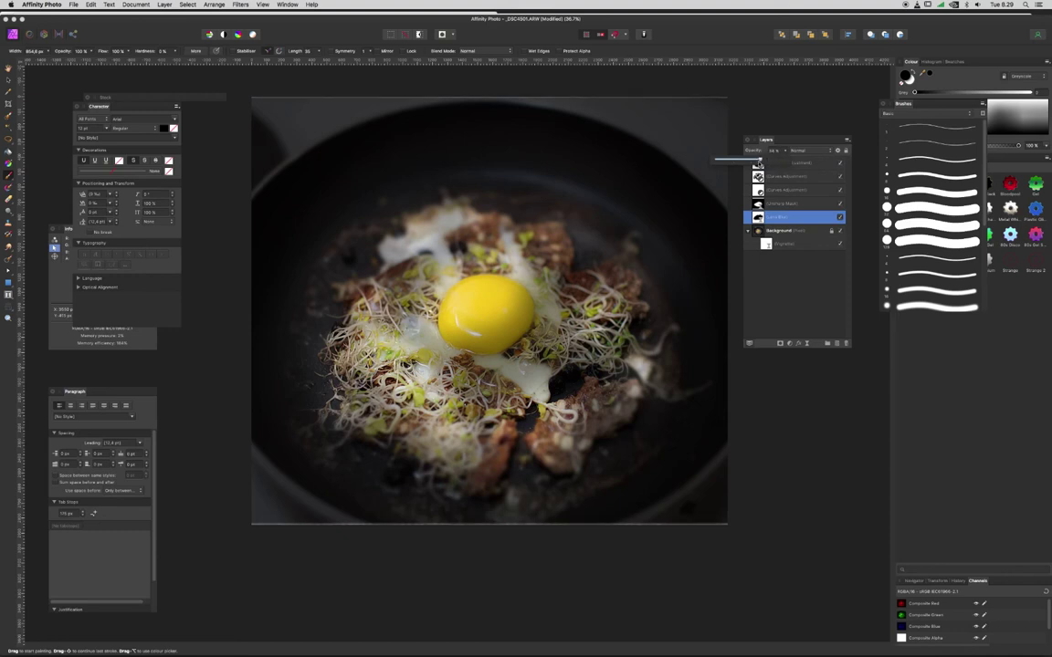
left_click_drag(779, 163, 801, 162)
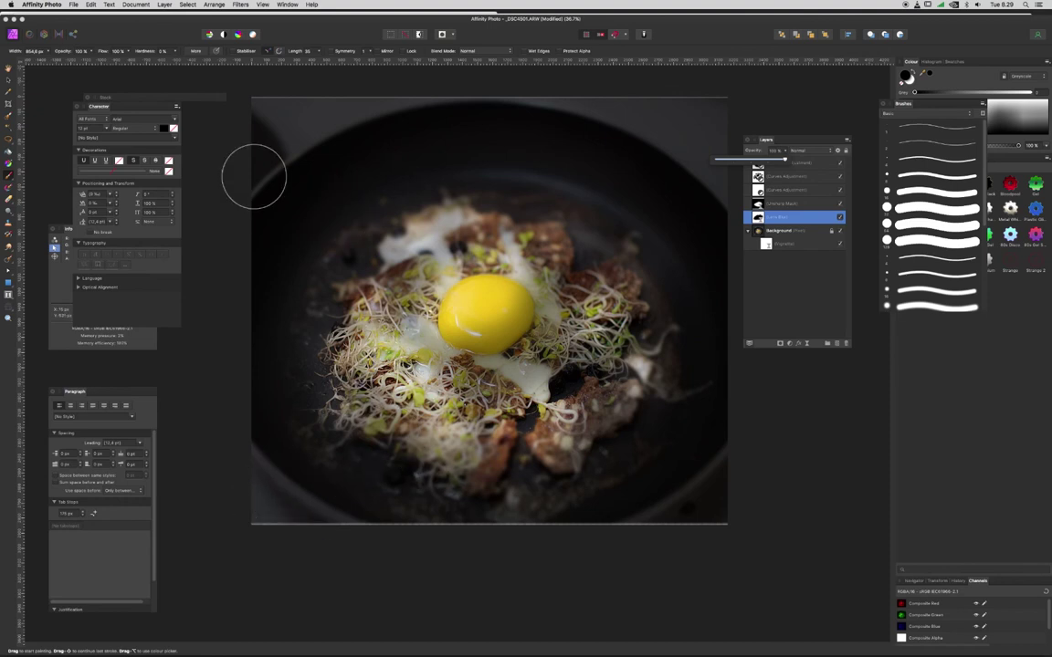
- Crop the photo slightly to 2972 × 2744 px, trimming off the light lines along the edges
left_click(9, 93)
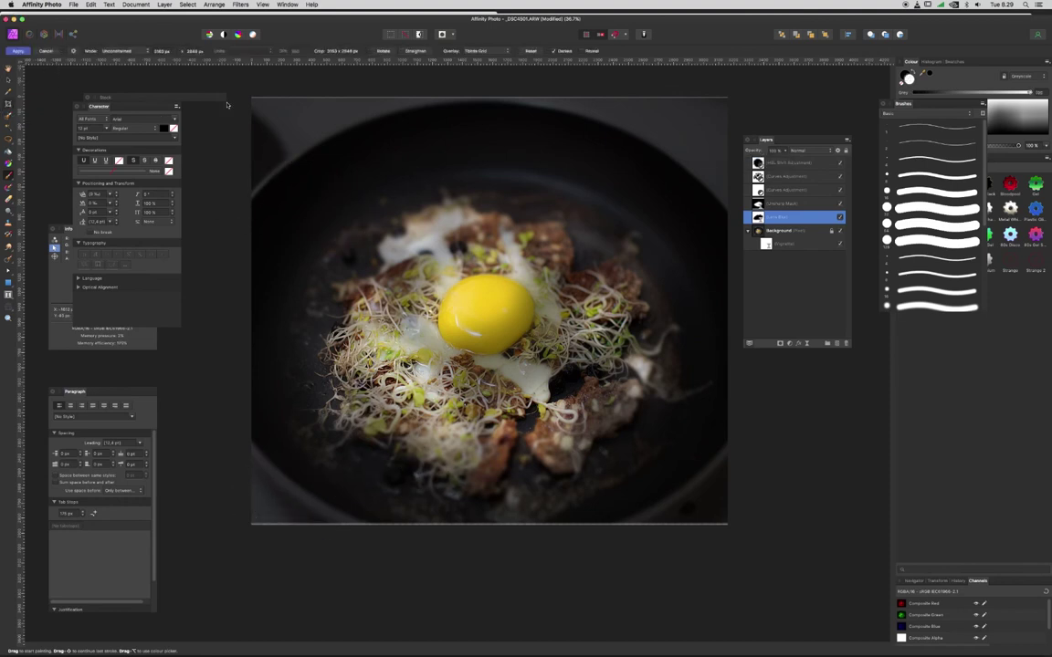
mouse_move(252, 96)
left_mouse_down()
mouse_move(272, 100)
mouse_move(265, 105)
left_mouse_up()
left_click_drag(727, 524, 713, 505)
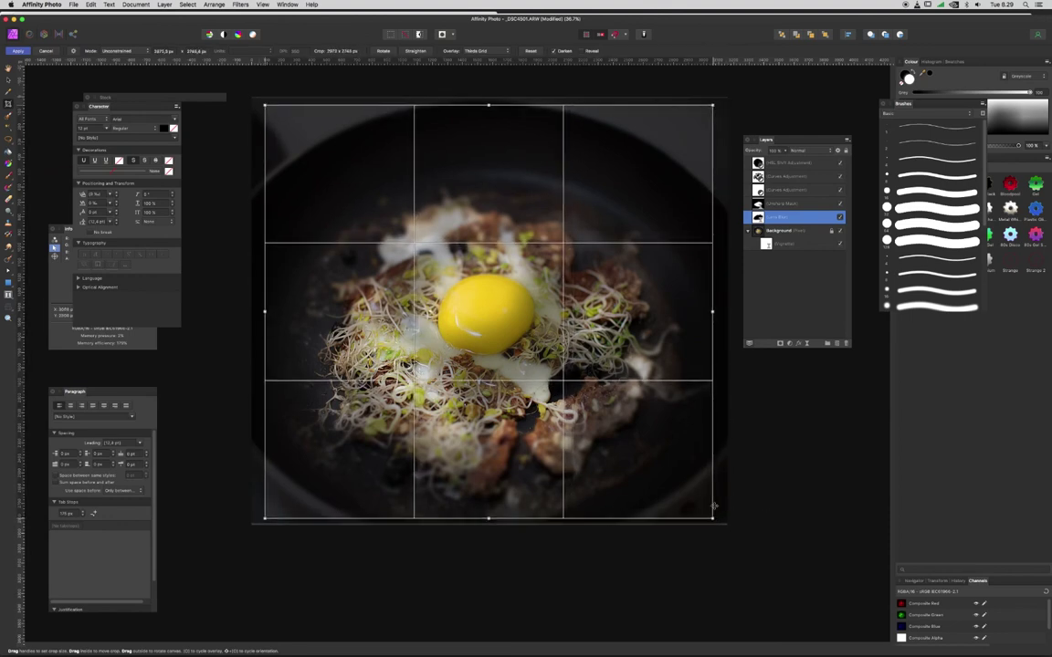
key("Return")
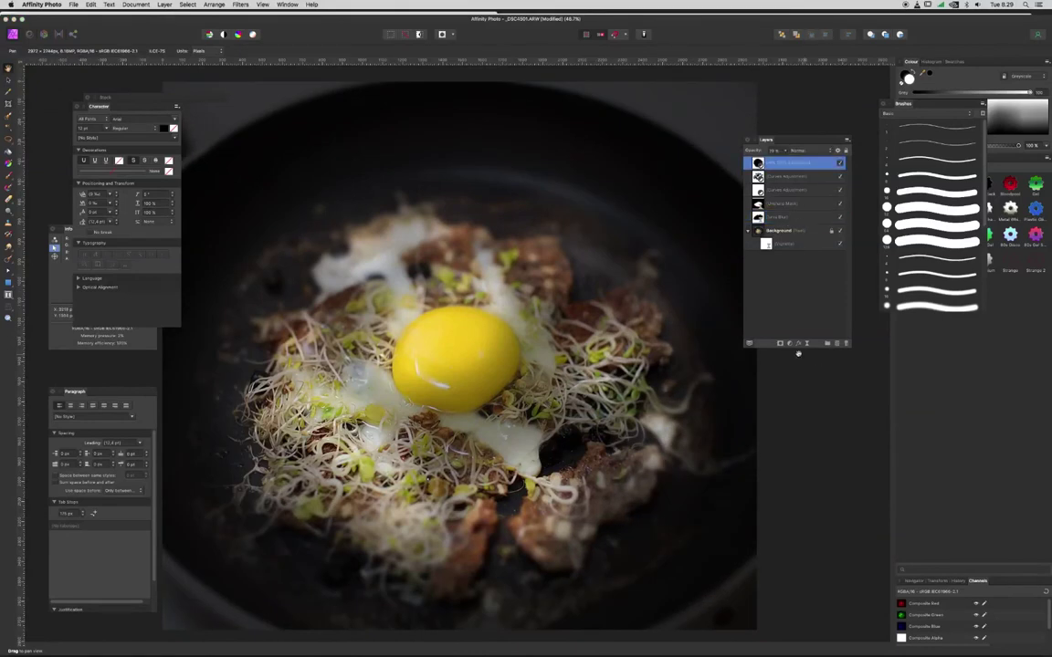
- Add another HSL adjustment at the top of the stack with saturation at about 18% and a hue shift of about 6°
left_click(792, 345)
left_click(805, 365)
left_click_drag(839, 387, 731, 373)
mouse_move(770, 511)
left_mouse_down()
mouse_move(739, 512)
mouse_move(762, 526)
left_mouse_up()
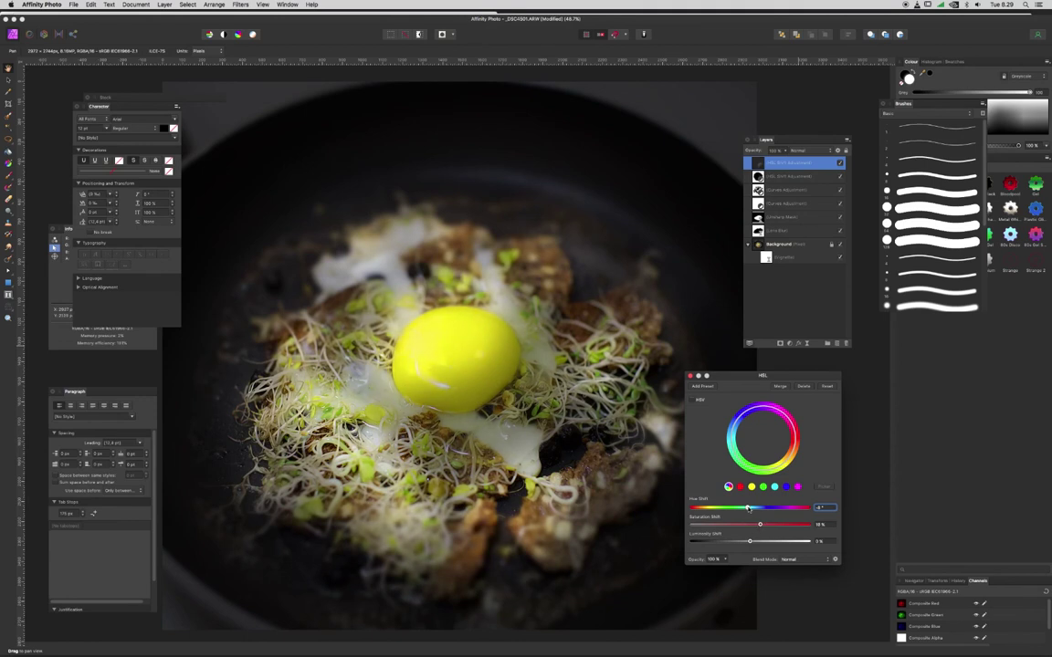
left_click_drag(747, 508, 753, 509)
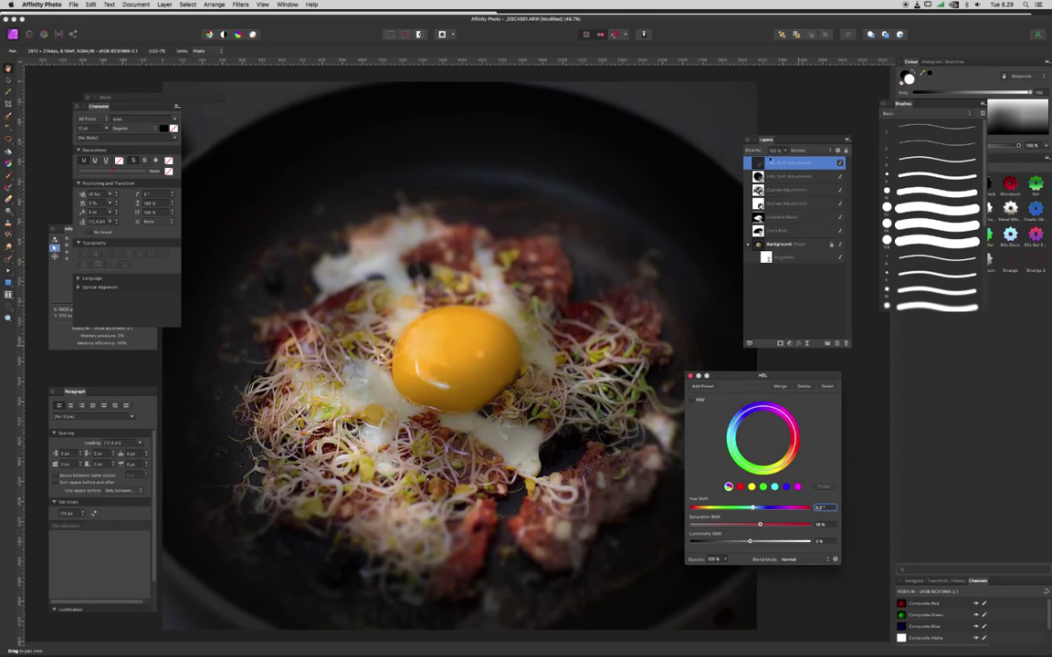
- Invert the new HSL adjustment's mask and paint its warmer colour back over the egg yolk with a white brush
left_click(498, 345)
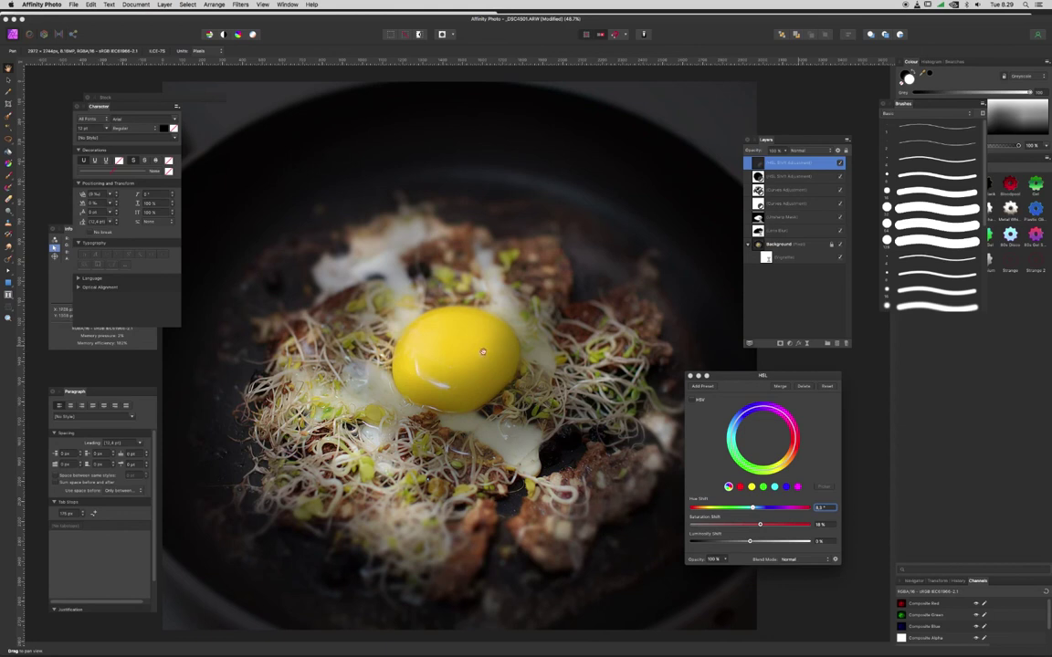
key("b")
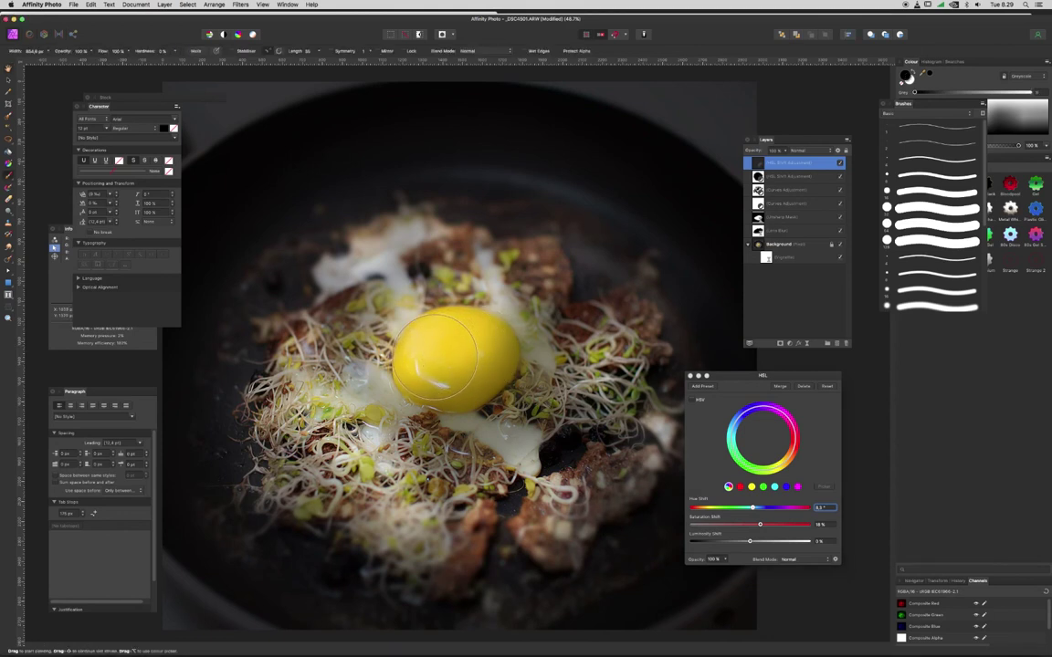
key("x")
left_click(446, 352)
mouse_move(427, 360)
left_mouse_down()
mouse_move(482, 346)
mouse_move(453, 373)
mouse_move(487, 368)
mouse_move(465, 348)
mouse_move(428, 364)
mouse_move(474, 366)
mouse_move(486, 346)
mouse_move(478, 362)
mouse_move(454, 345)
mouse_move(421, 361)
mouse_move(465, 361)
mouse_move(434, 357)
left_mouse_up()
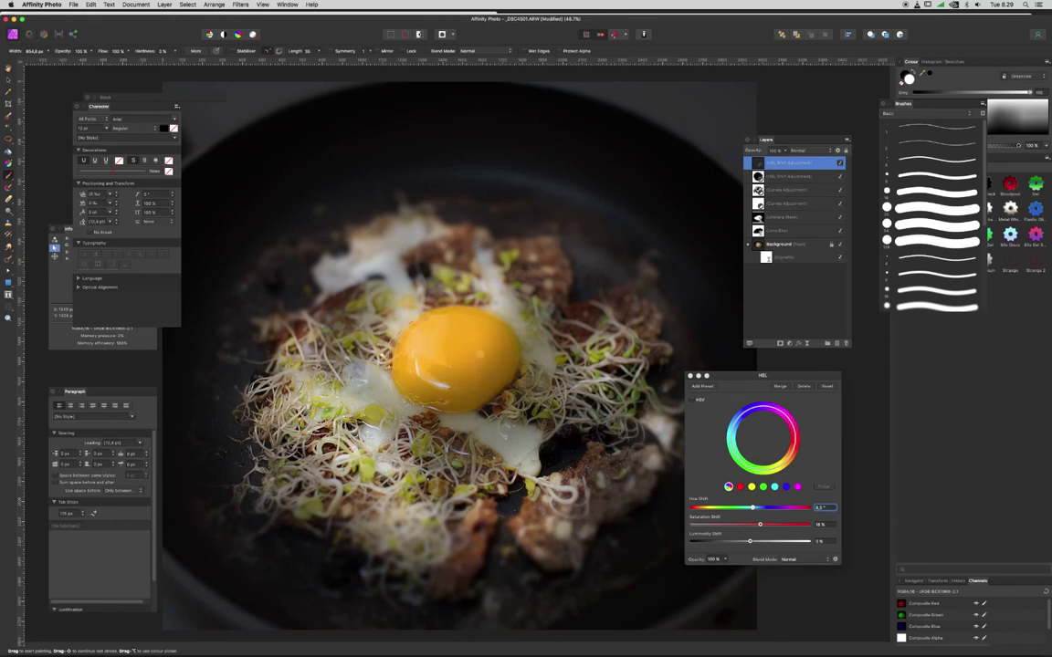